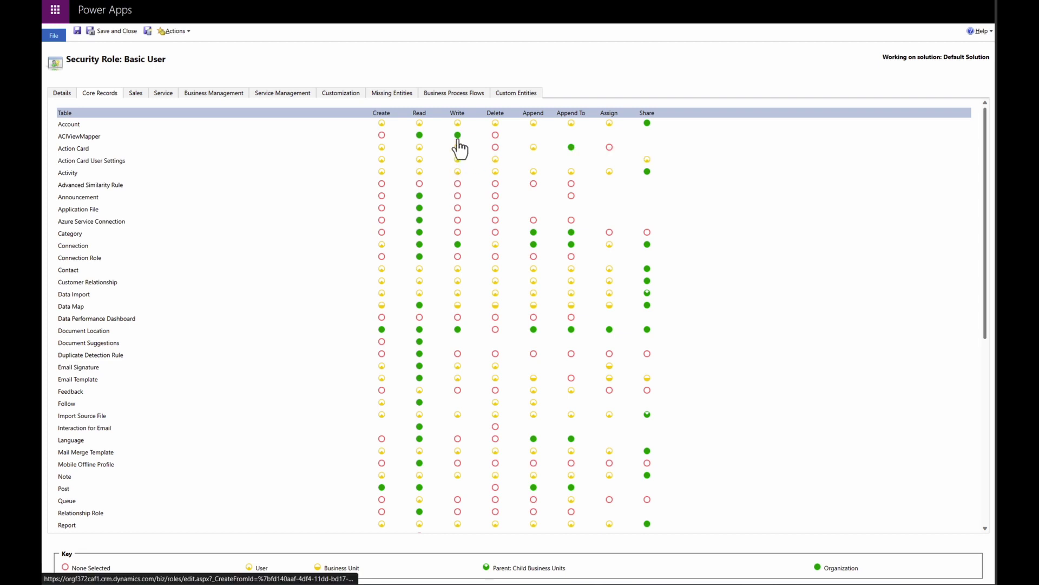
pyautogui.click(495, 149)
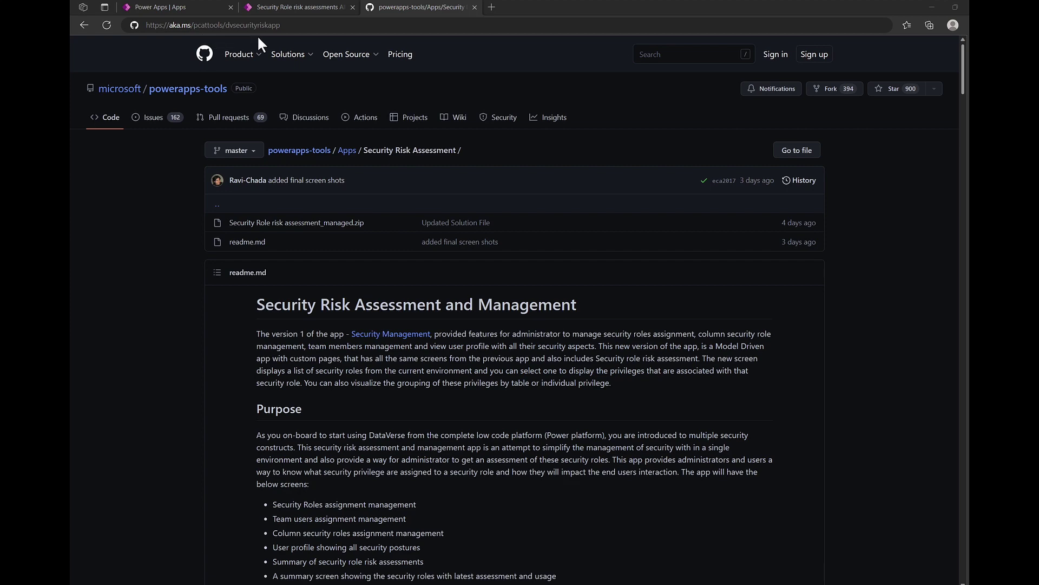
# Read the Security Risk Assessment readme on GitHub, covering its purpose, prerequisites, known issues, installation, approach and sample assessment report.
pyautogui.scroll(-2, 525, 340)
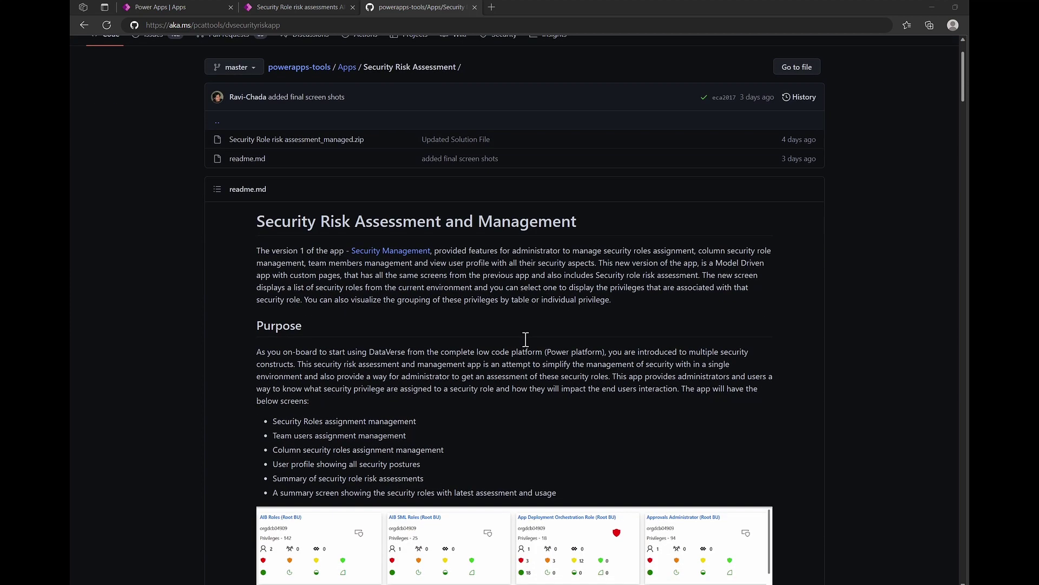
pyautogui.scroll(-4, 525, 340)
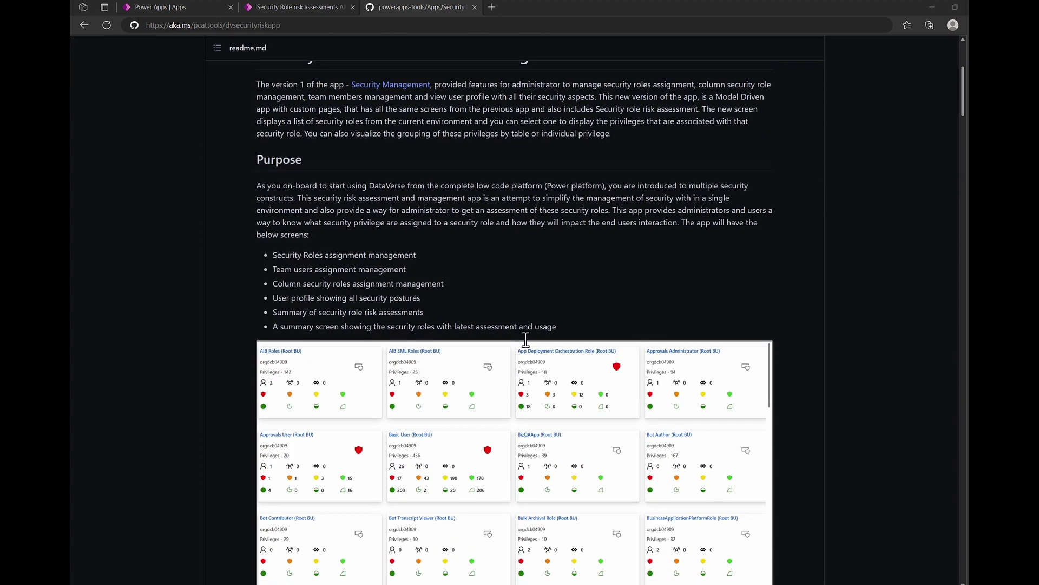
pyautogui.scroll(-6, 525, 340)
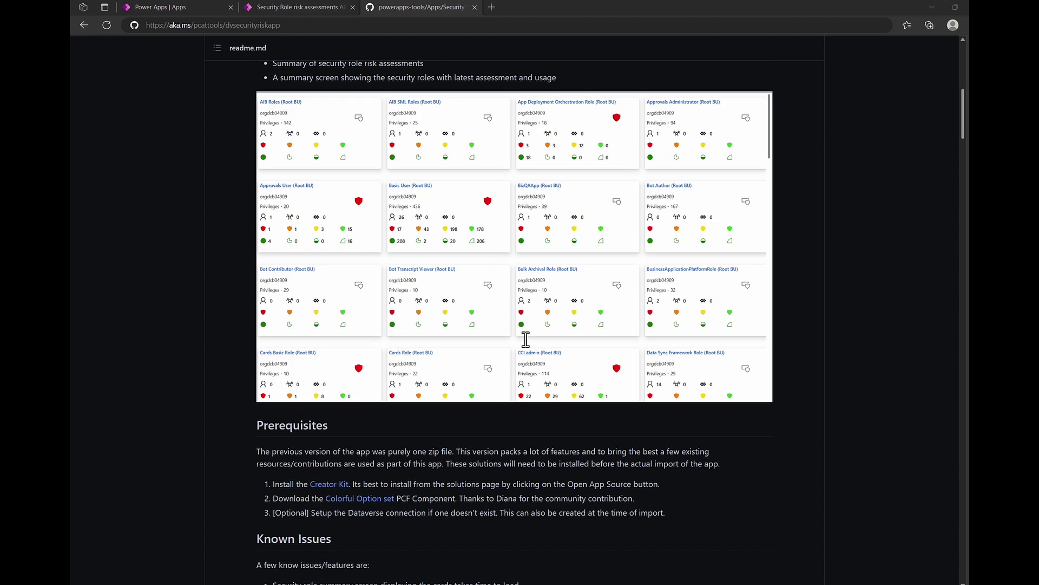
pyautogui.scroll(-12, 525, 339)
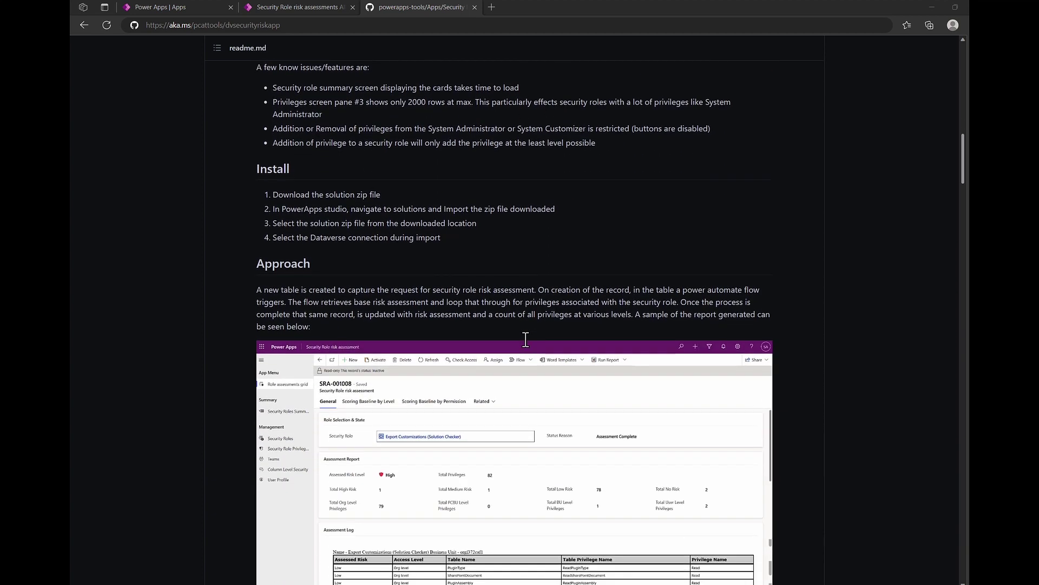
pyautogui.scroll(-11, 525, 339)
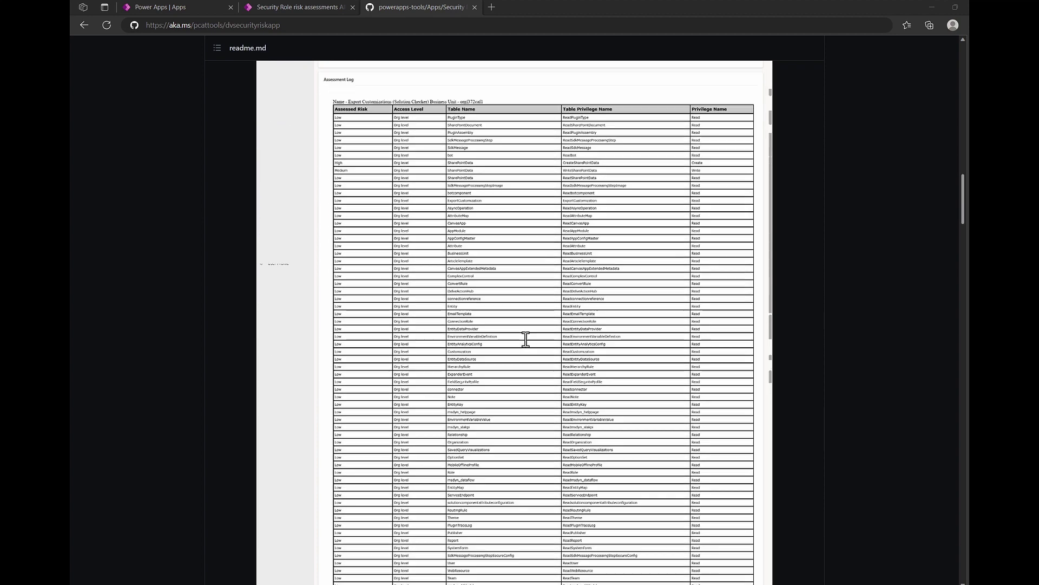
pyautogui.scroll(-3, 526, 340)
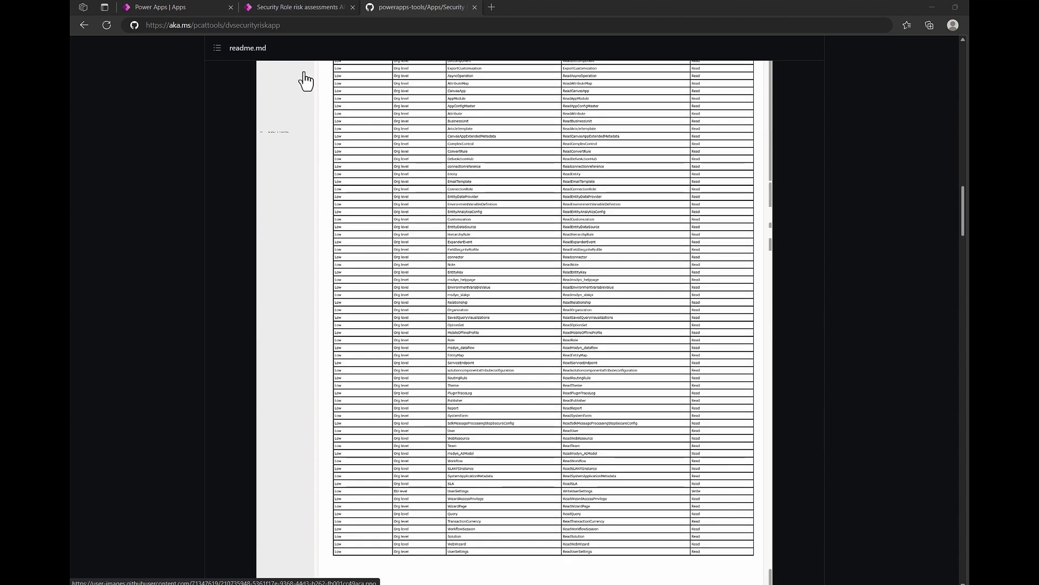
# Switch from the GitHub page to the Security Role risk assessment app and its grid of all assessments.
pyautogui.click(195, 8)
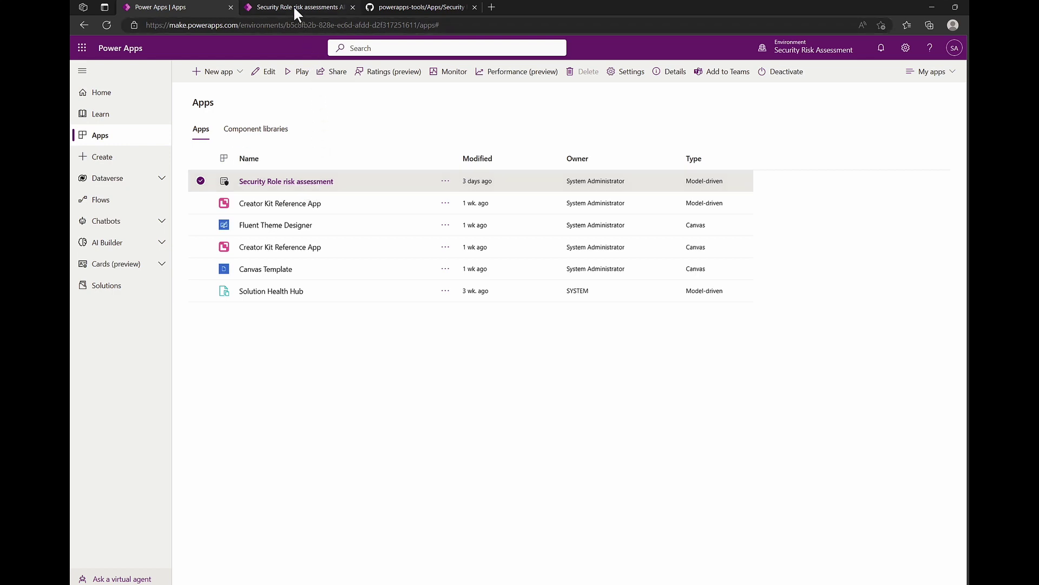
pyautogui.moveTo(293, 5)
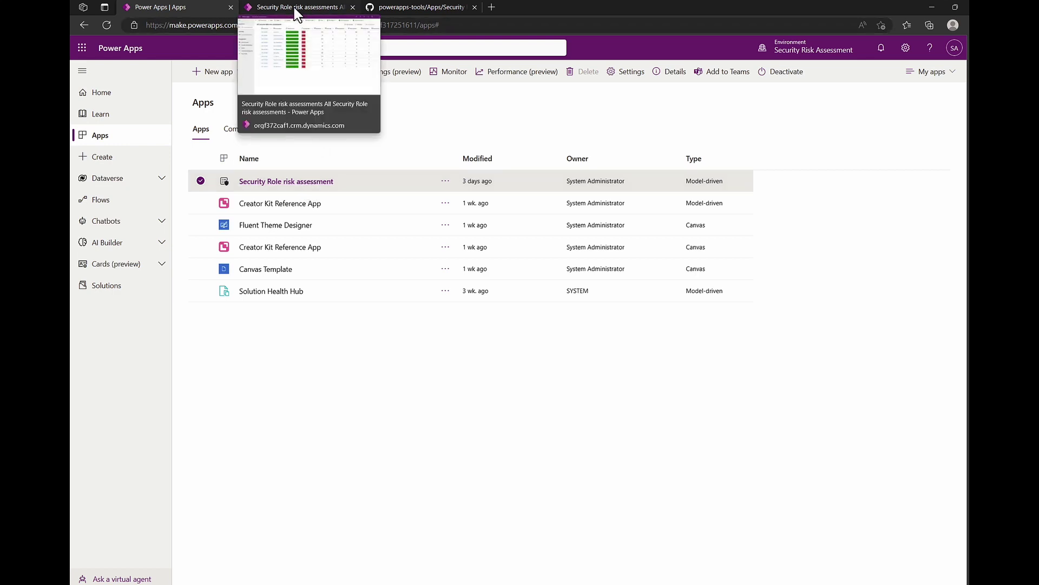
pyautogui.click(295, 7)
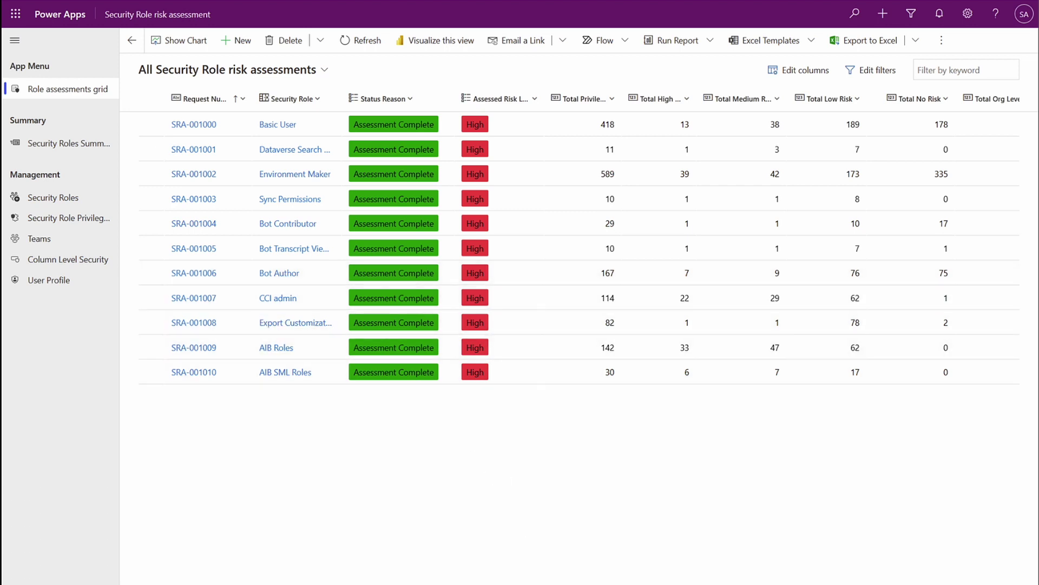
# Open assessment SRA-001010 and examine its Assessment Report and Assessment Log.
pyautogui.hscroll(1, 578, 249)
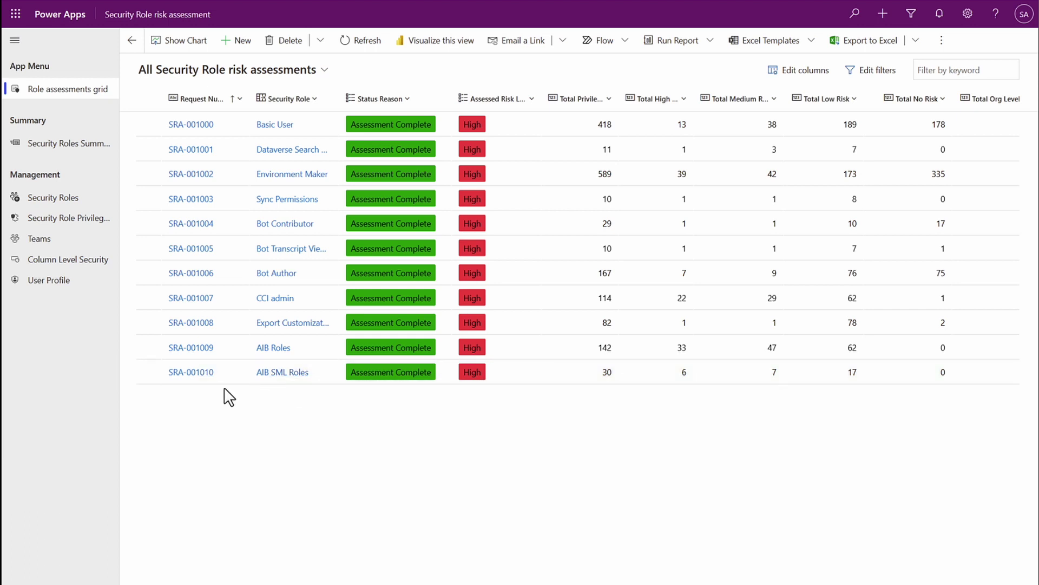
pyautogui.click(191, 373)
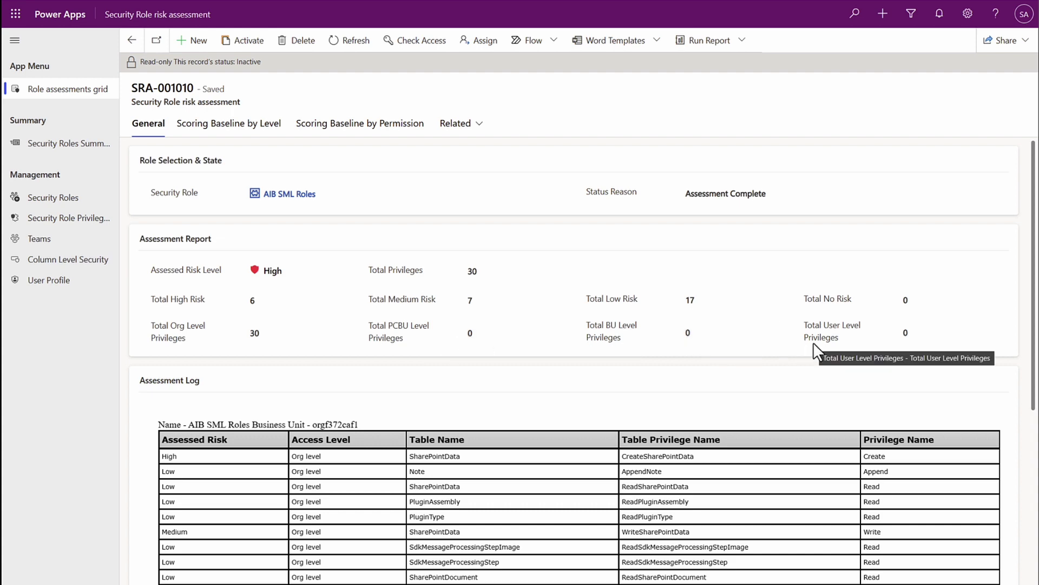
pyautogui.scroll(-3, 733, 386)
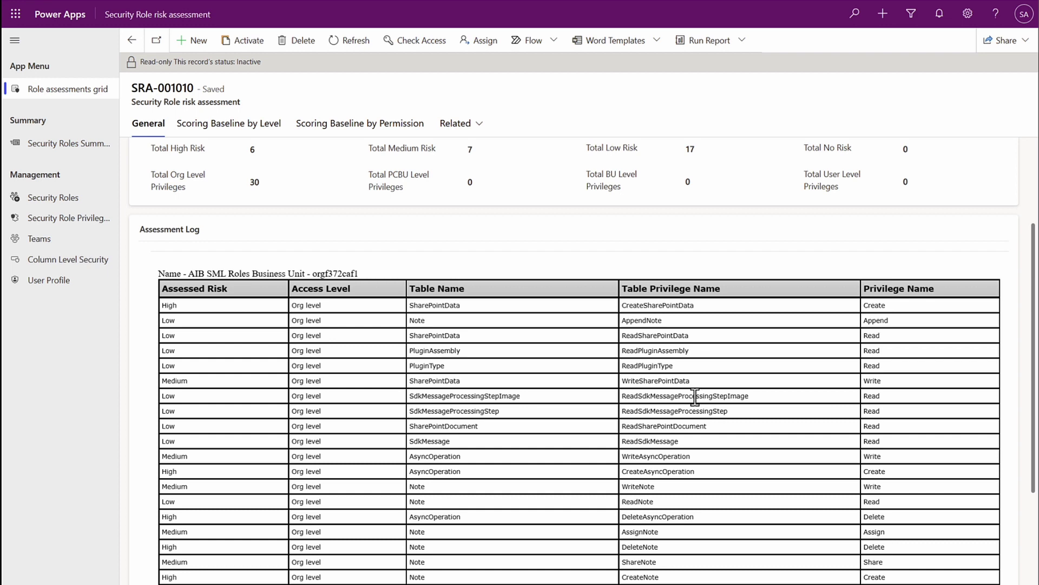
pyautogui.scroll(3, 696, 397)
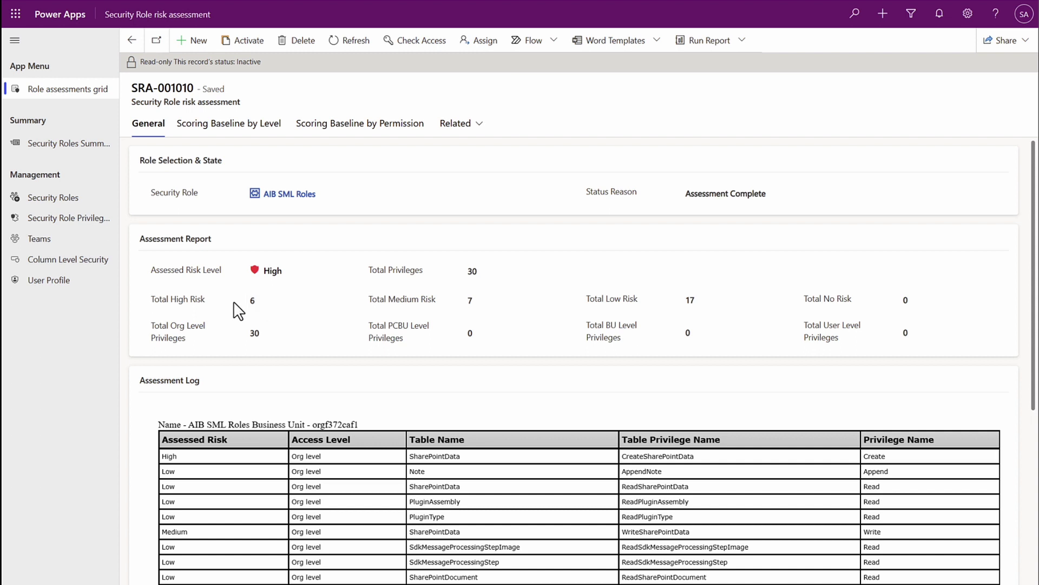
# Examine the default privilege risk scoring of SRA-001010, both by level and by permission.
pyautogui.click(237, 131)
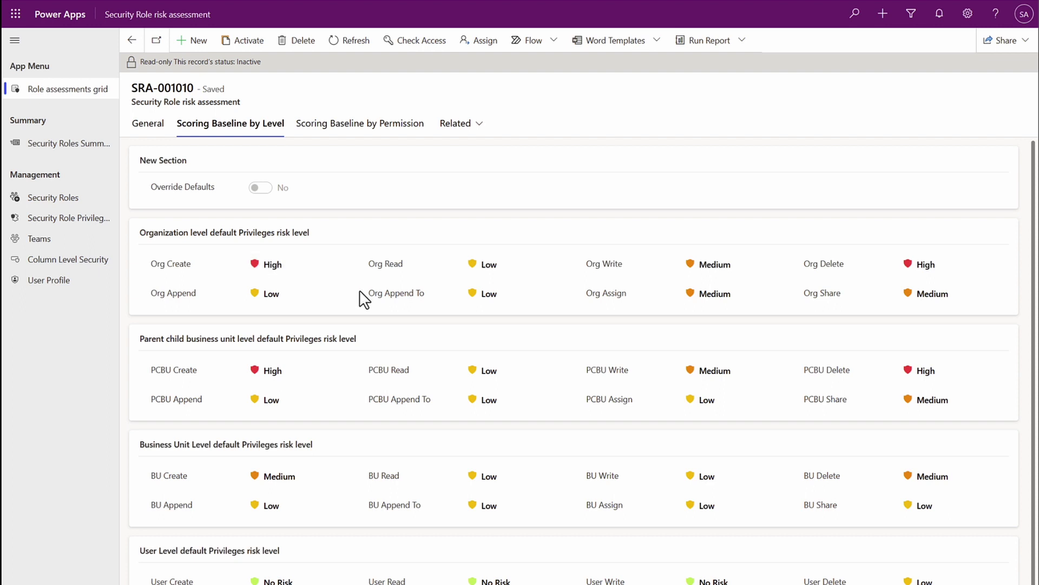
pyautogui.scroll(-1, 374, 331)
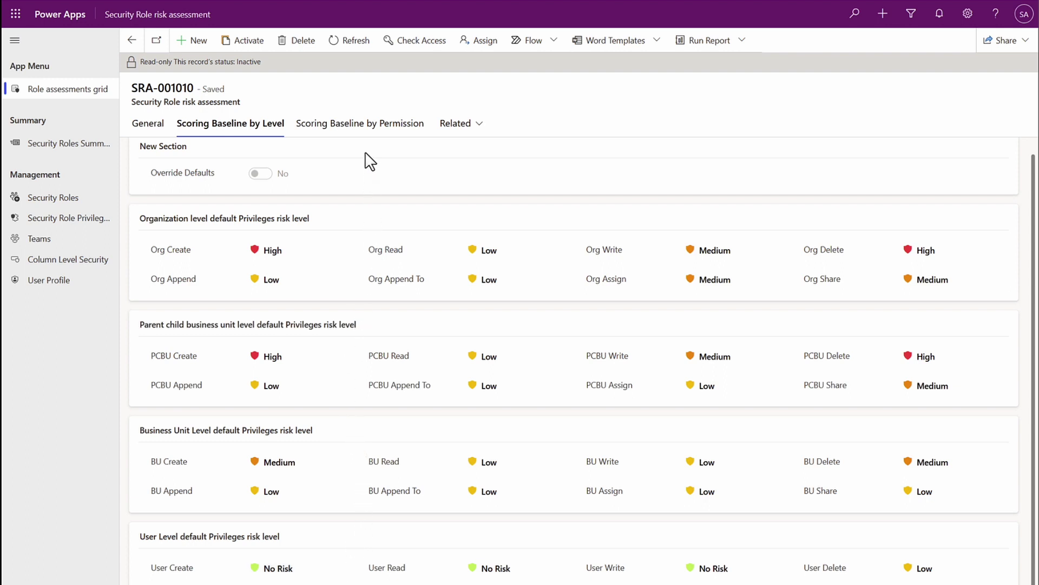
pyautogui.click(375, 125)
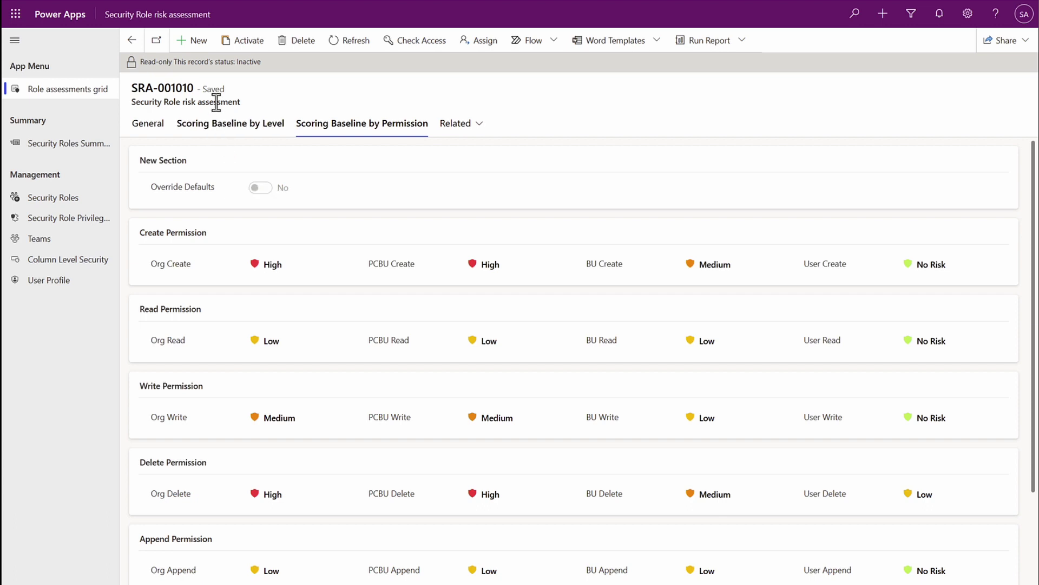
# Start a new security role risk assessment and view its Security Role lookup and Status Reason options.
pyautogui.click(195, 44)
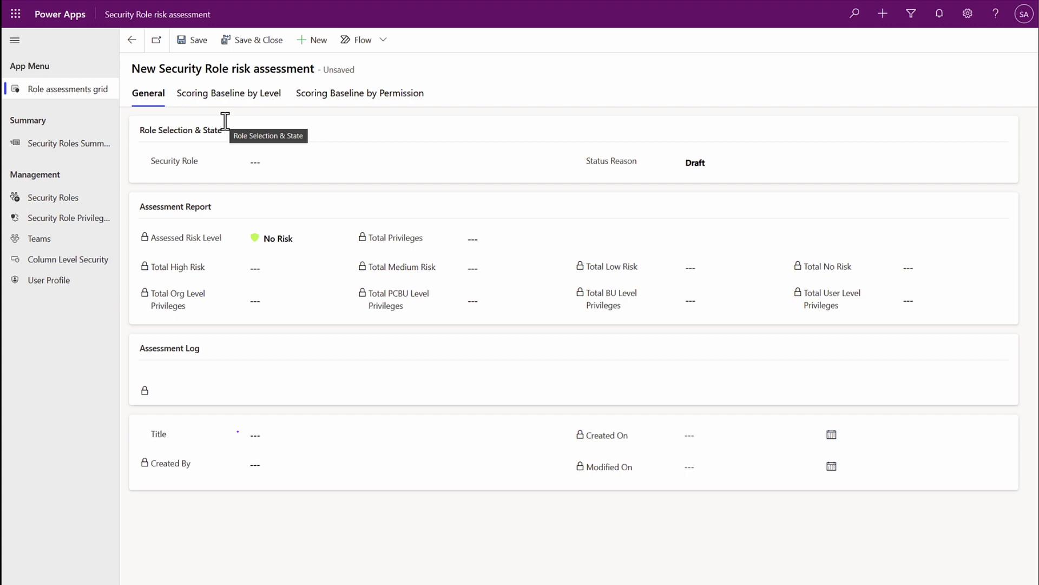
pyautogui.click(278, 159)
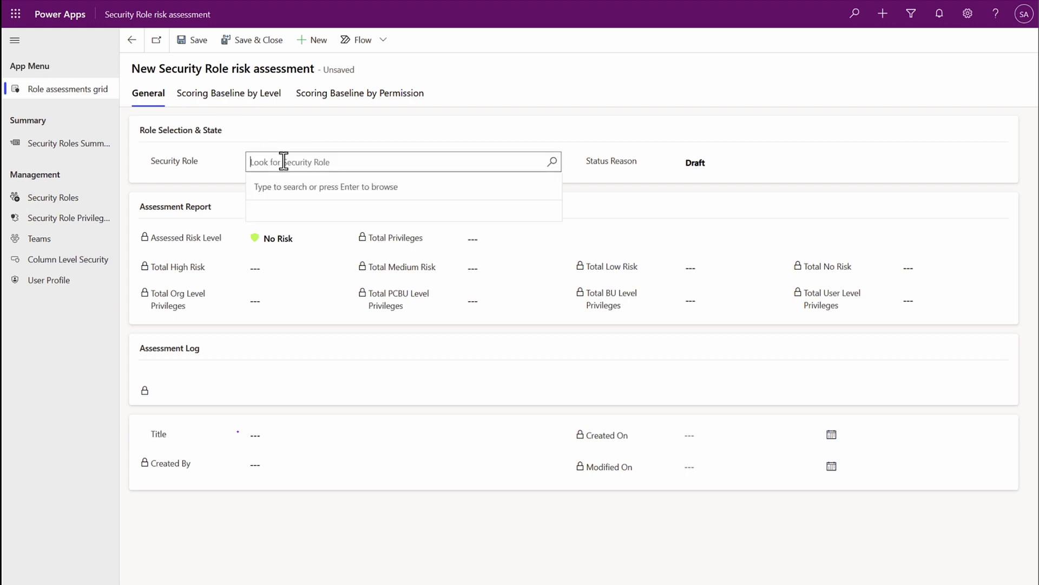
pyautogui.click(705, 168)
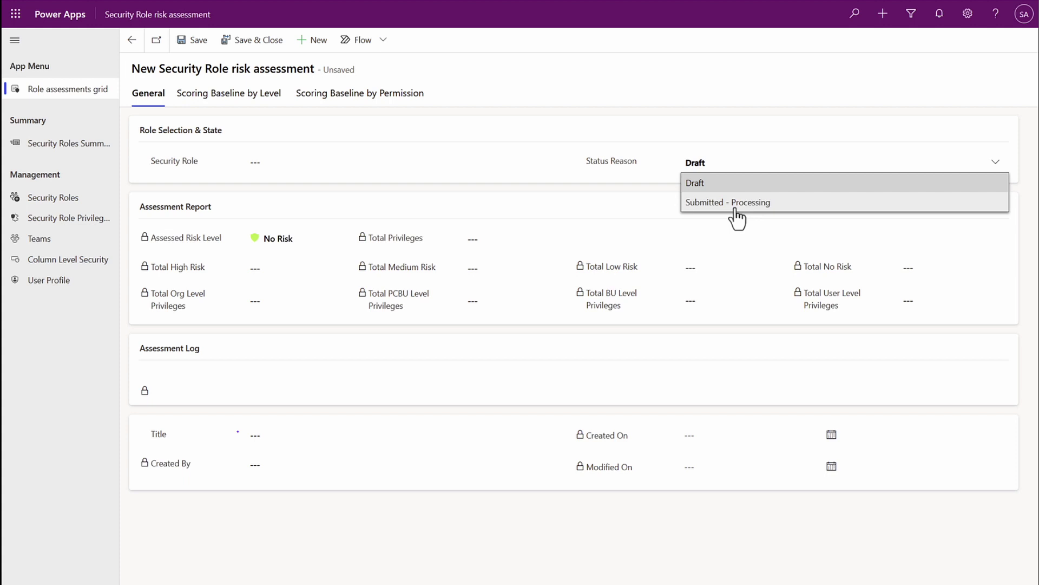
# Override the default scoring baseline by level in the new assessment, giving "Business admin role" as the override reason.
pyautogui.click(270, 103)
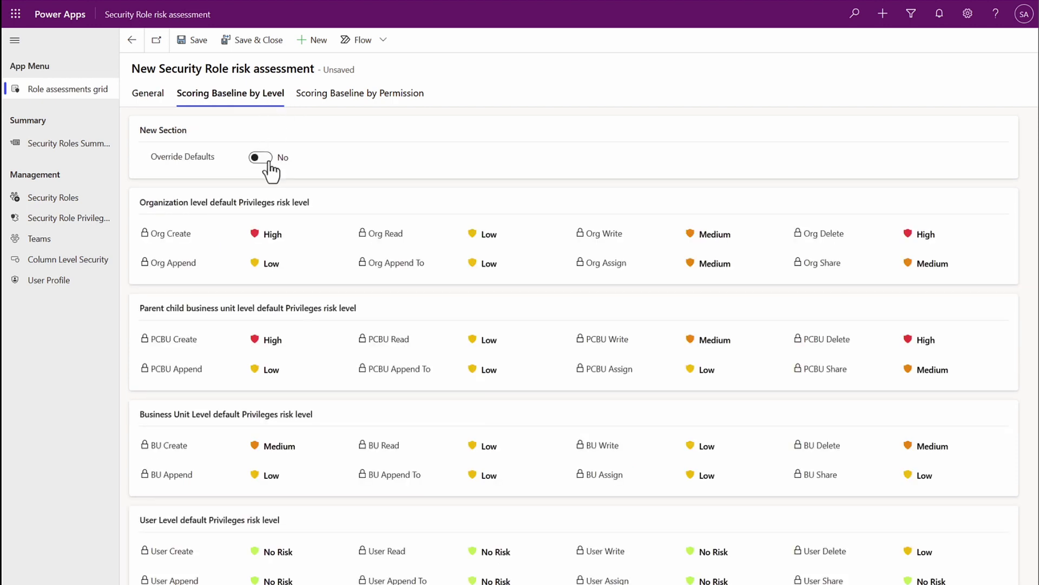
pyautogui.click(269, 168)
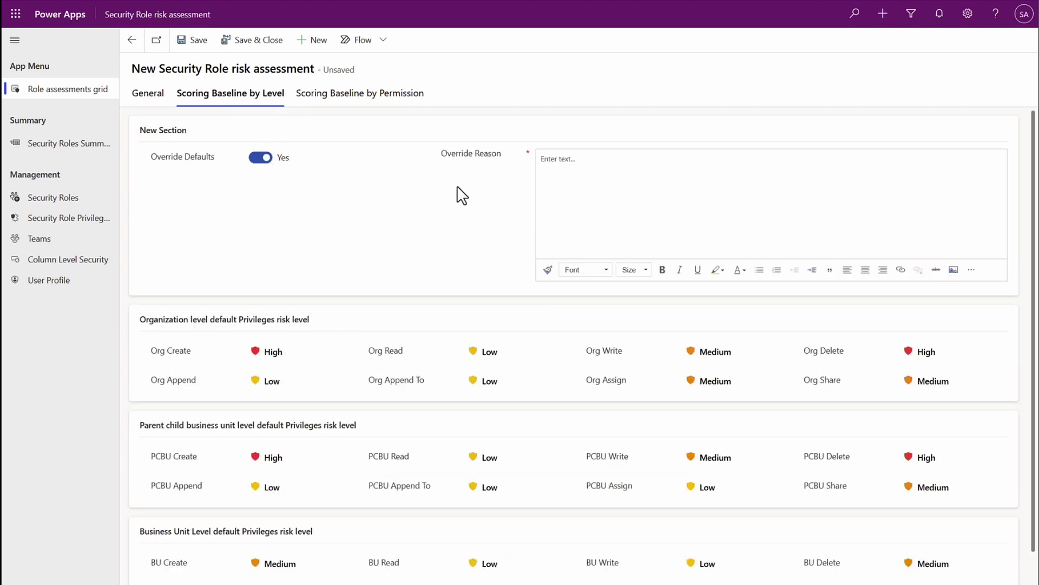
pyautogui.click(567, 184)
pyautogui.write('Business admin role')
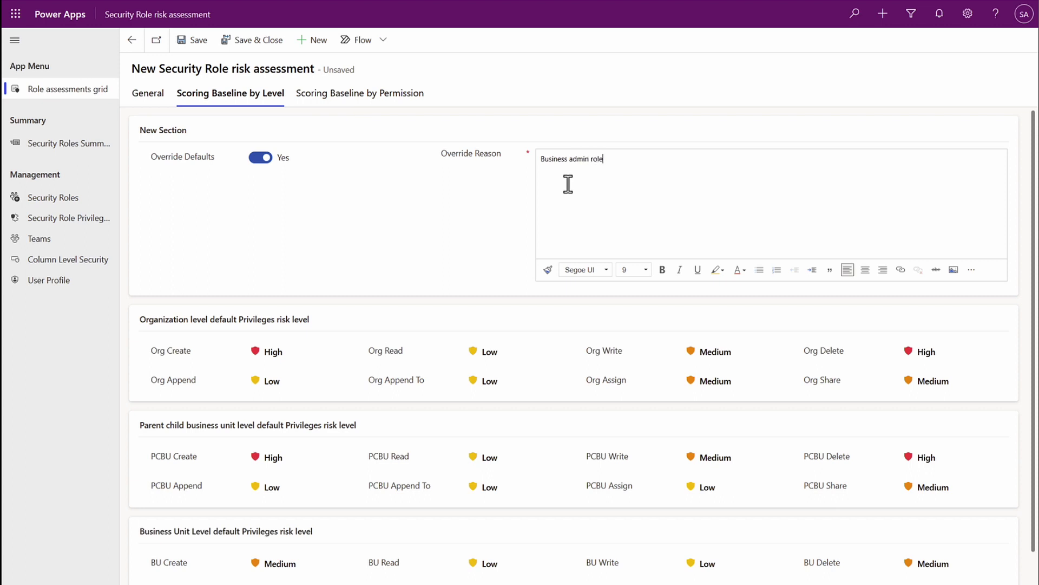
# Set the Org Create and PCBU Create risk levels to Low in the baseline by level.
pyautogui.click(323, 355)
pyautogui.click(307, 442)
pyautogui.click(301, 460)
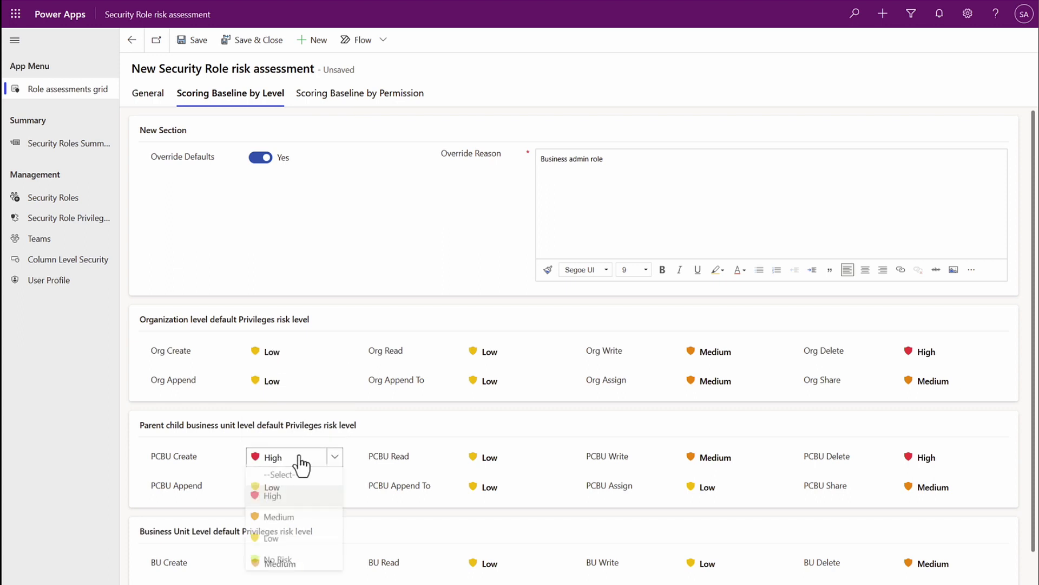
pyautogui.click(293, 543)
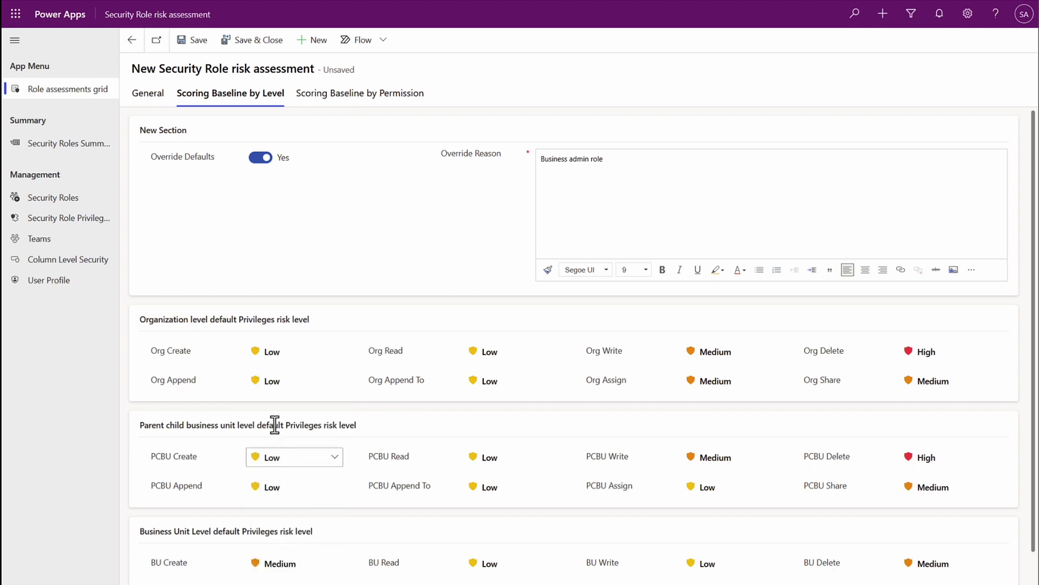
# Set the BU Create risk level to Low in the scoring baseline by permission.
pyautogui.click(342, 102)
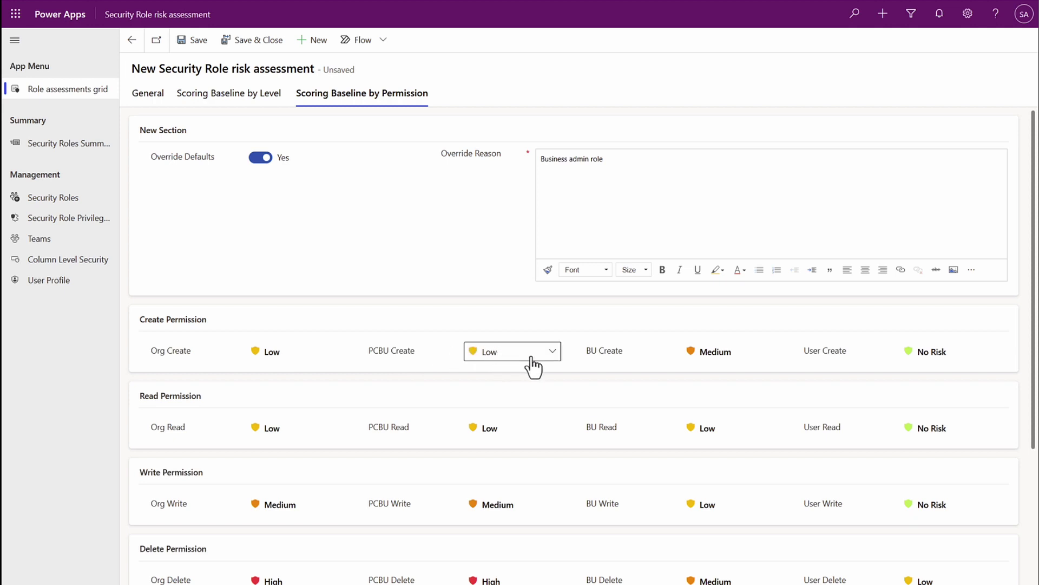
pyautogui.click(721, 358)
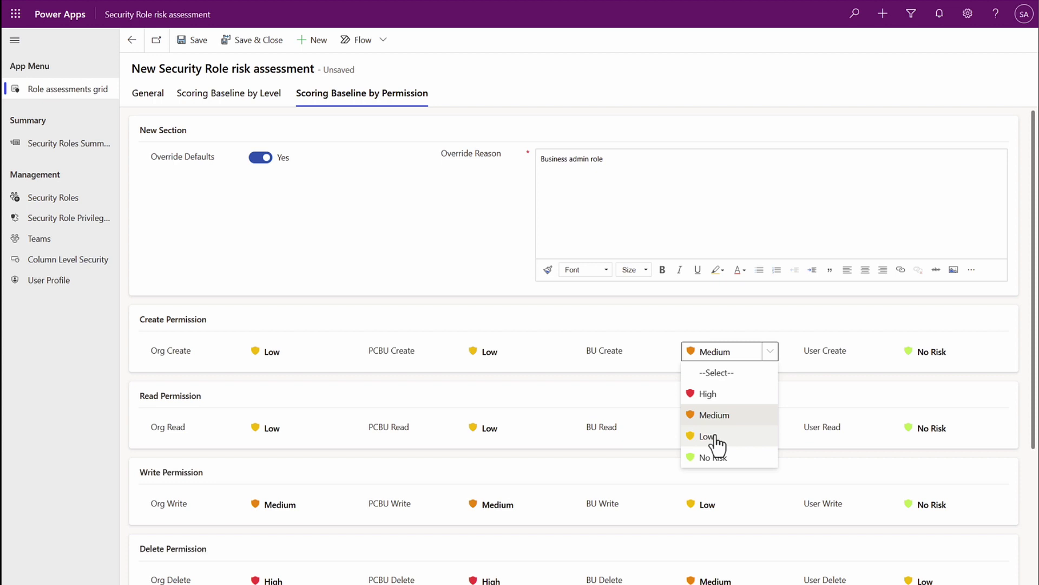
pyautogui.click(716, 436)
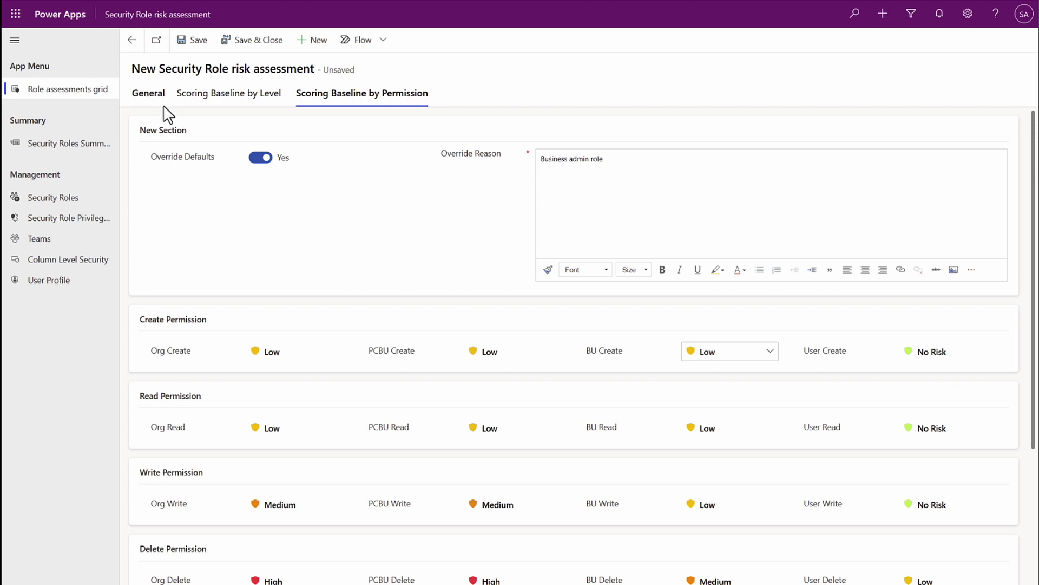
# Return to the new assessment's general details and view the available Status Reason options.
pyautogui.click(148, 99)
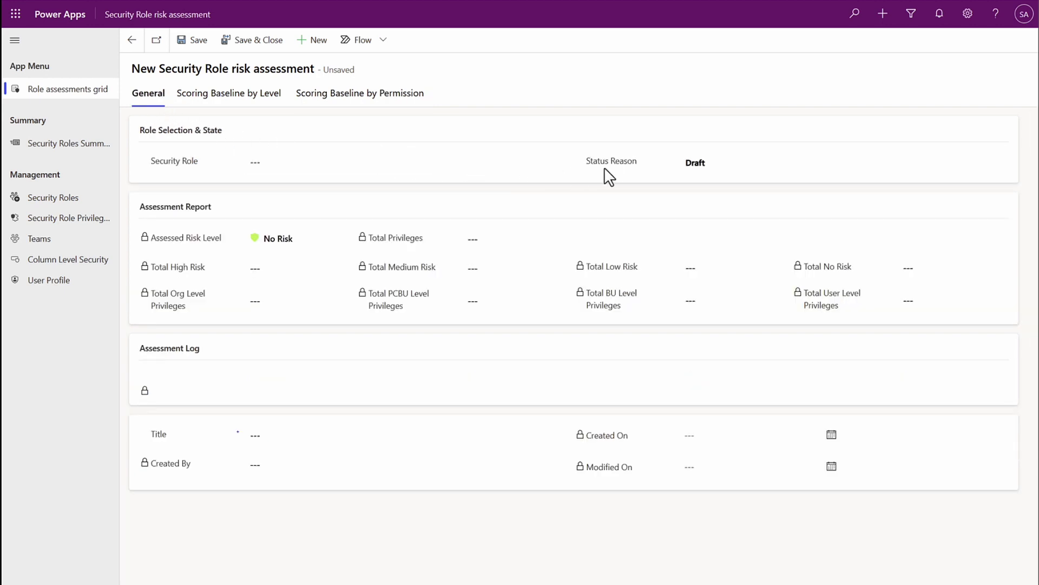
pyautogui.click(713, 169)
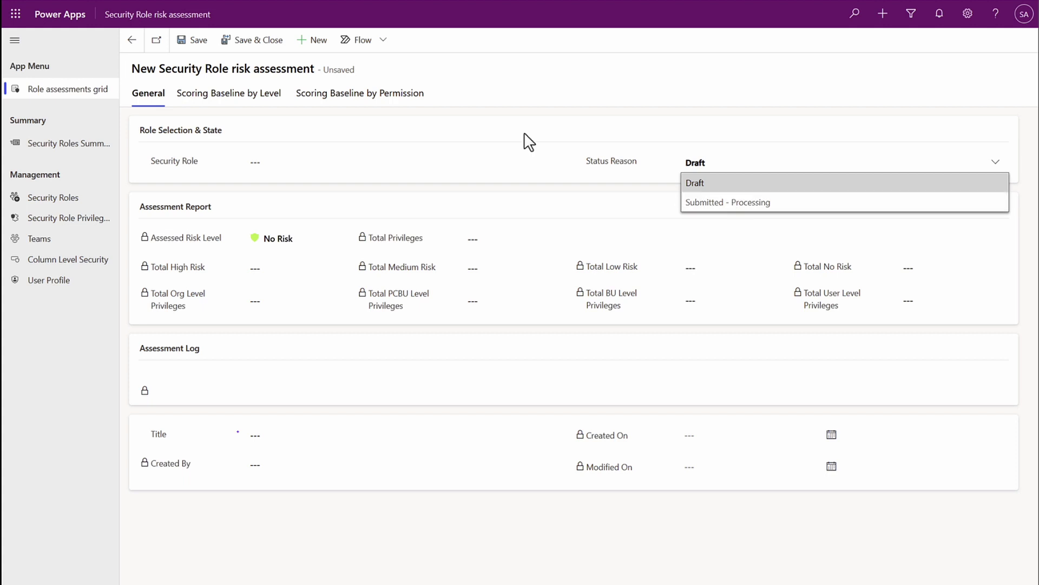
# Check the overridden baseline by level, then leave for the role assessments grid and discard the unsaved changes.
pyautogui.click(258, 105)
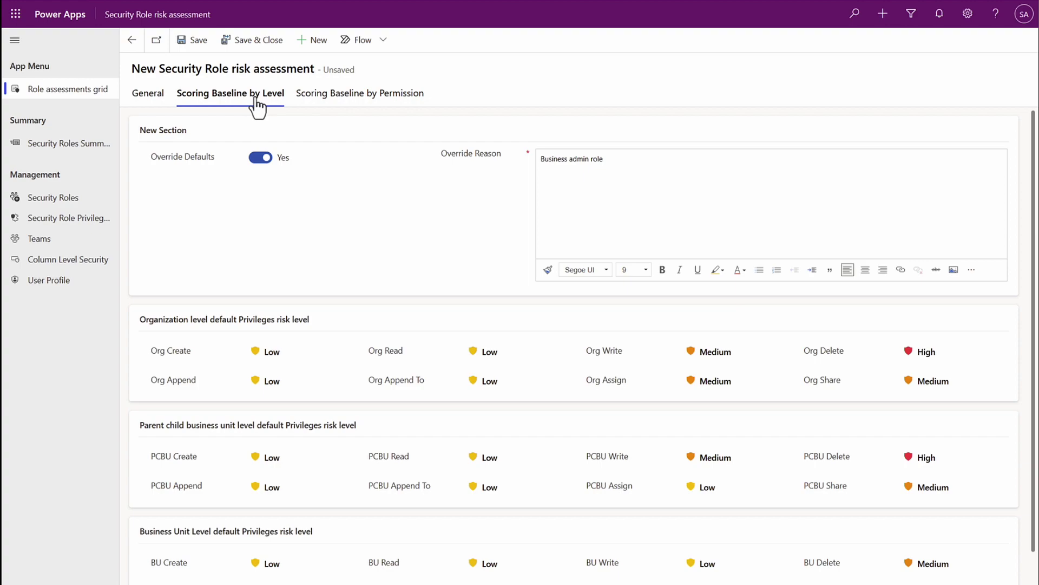
pyautogui.click(107, 92)
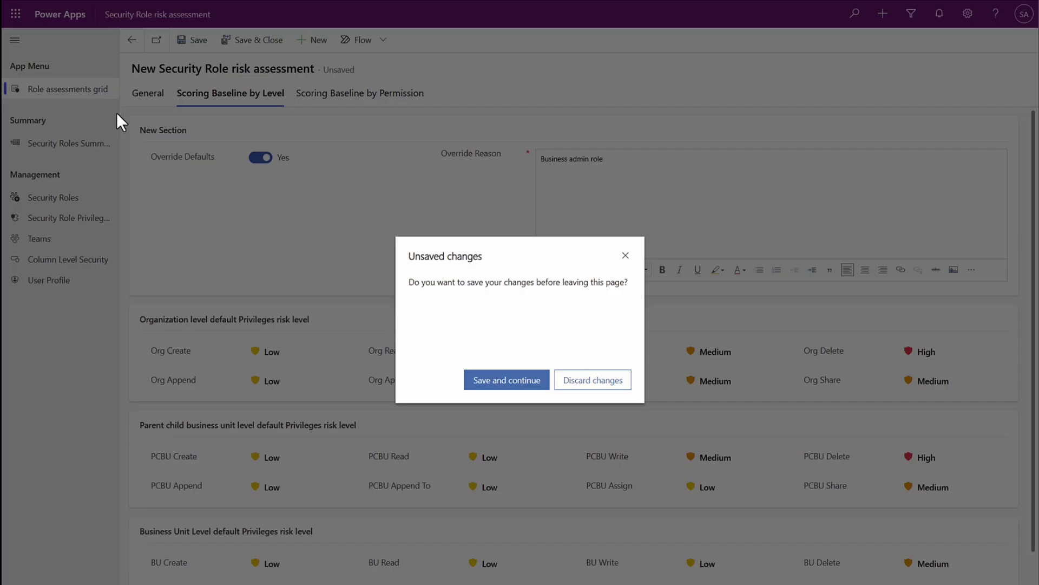
pyautogui.click(574, 394)
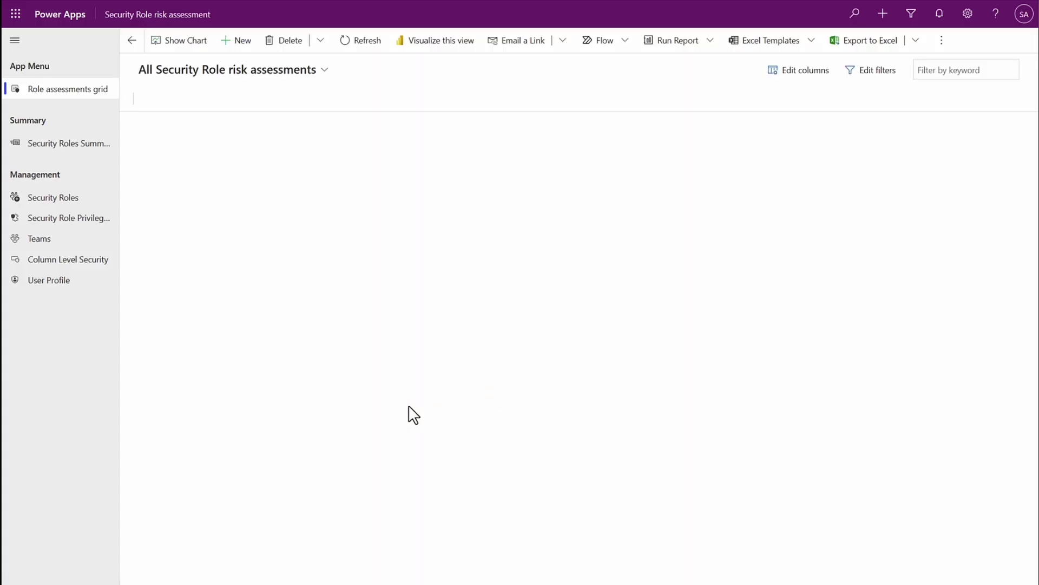
# Reopen assessment SRA-001010 to view its report, and go to the security roles summary cards.
pyautogui.click(211, 376)
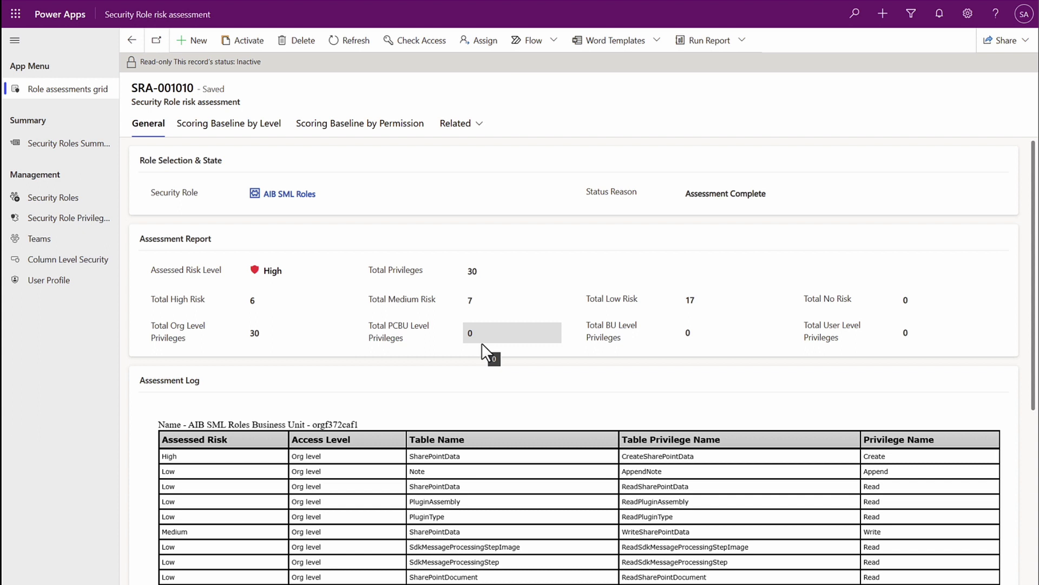
pyautogui.click(84, 154)
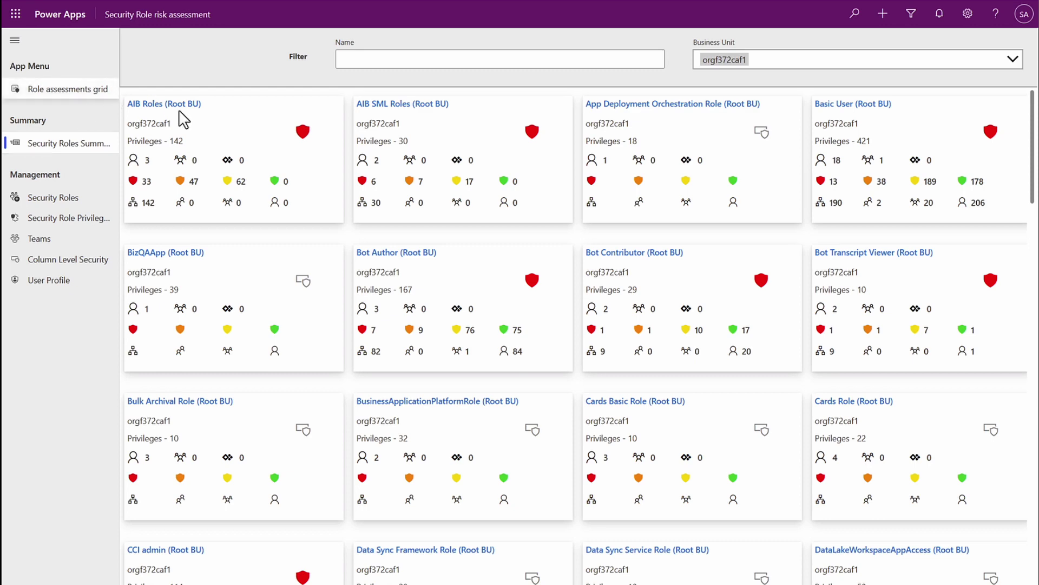
# Create a new risk assessment for the App Deployment Orchestration Role from its summary card and check it in the role assessments grid.
pyautogui.scroll(-2, 361, 280)
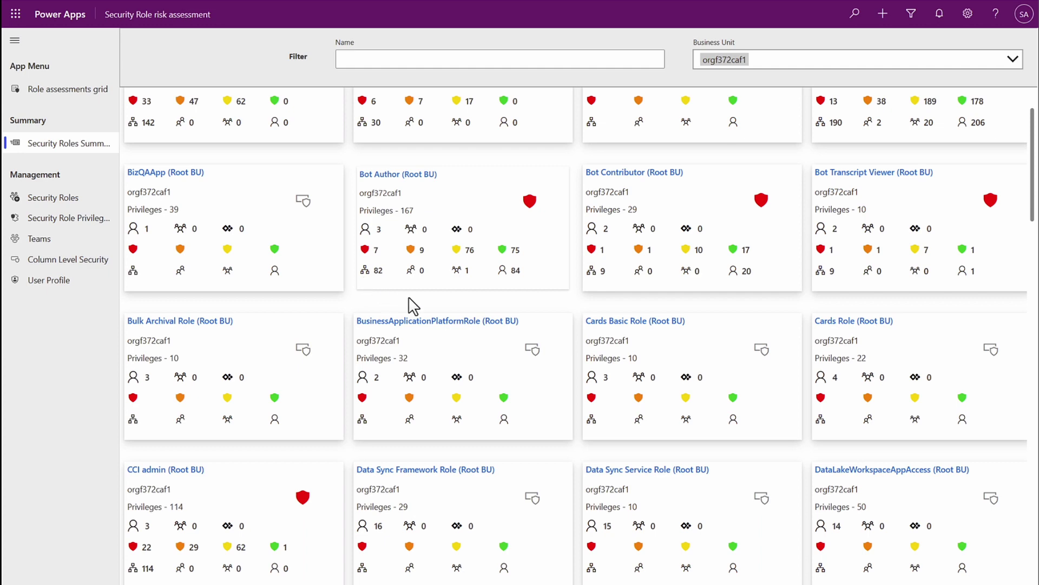
pyautogui.scroll(2, 410, 298)
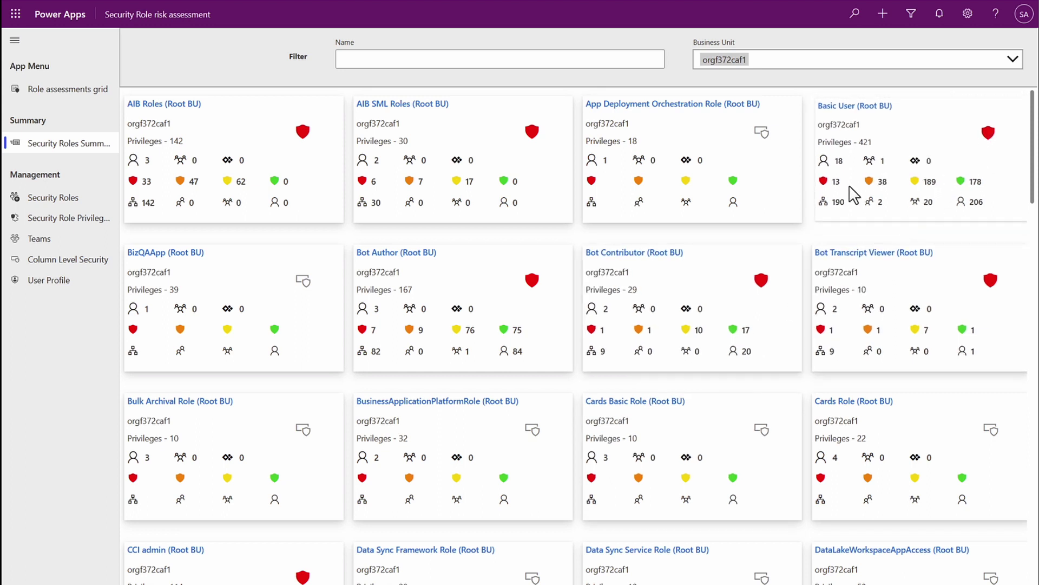
pyautogui.click(759, 137)
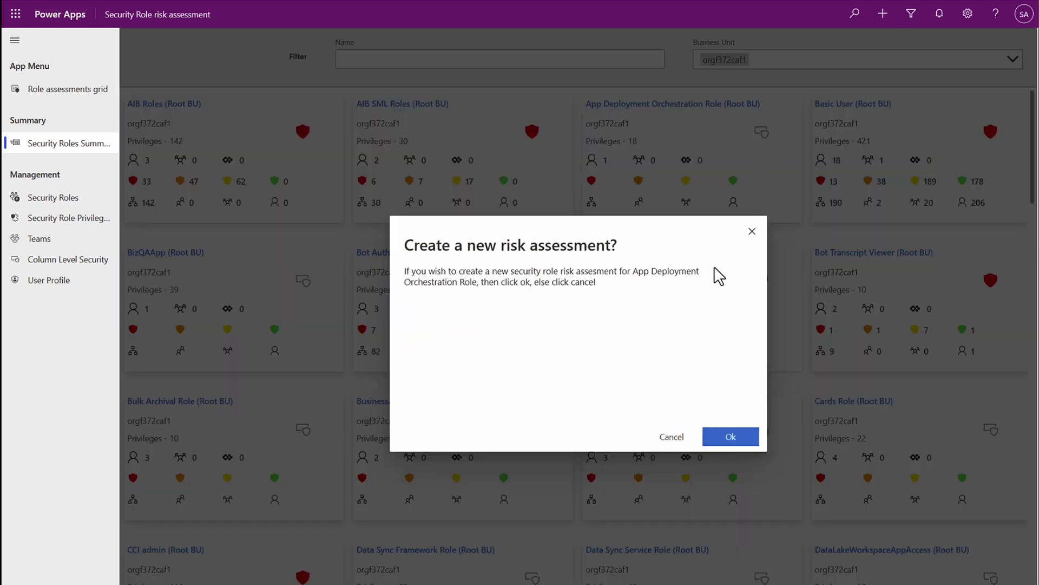
pyautogui.click(745, 449)
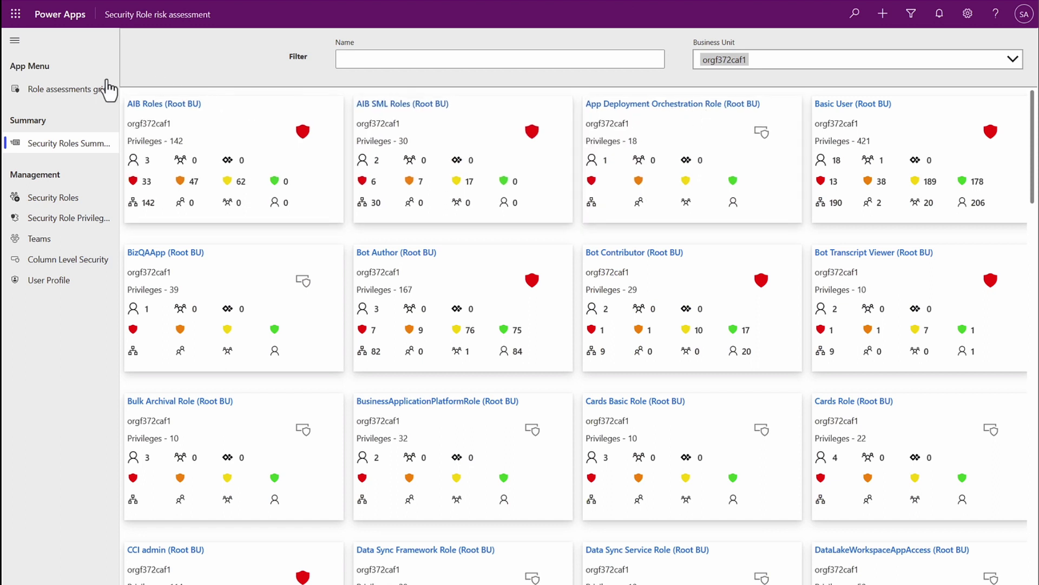
pyautogui.click(88, 96)
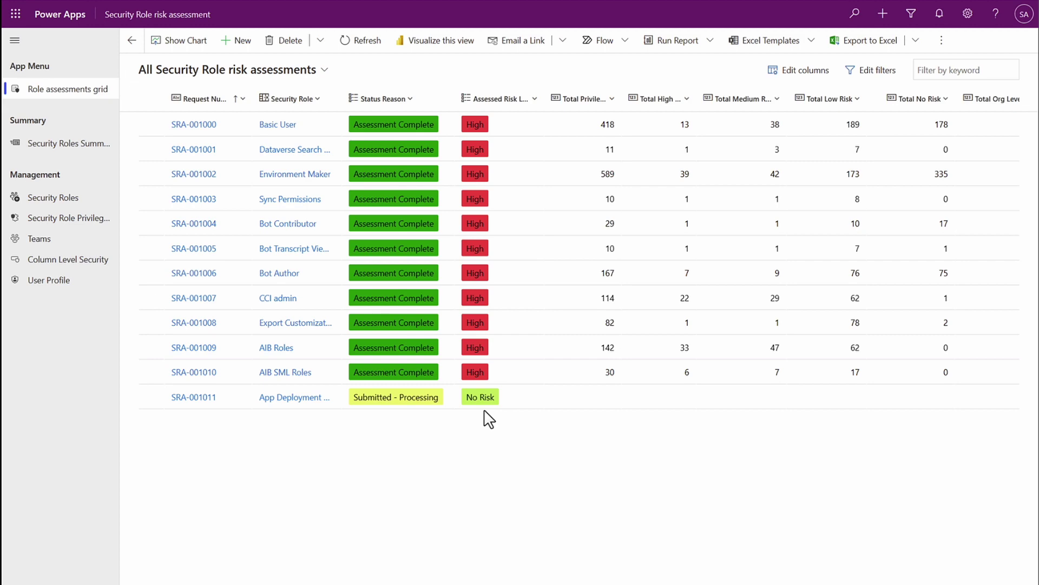
# View the users and teams assigned to Basic User Role in Security Roles, and look at the form for adding a user.
pyautogui.click(63, 210)
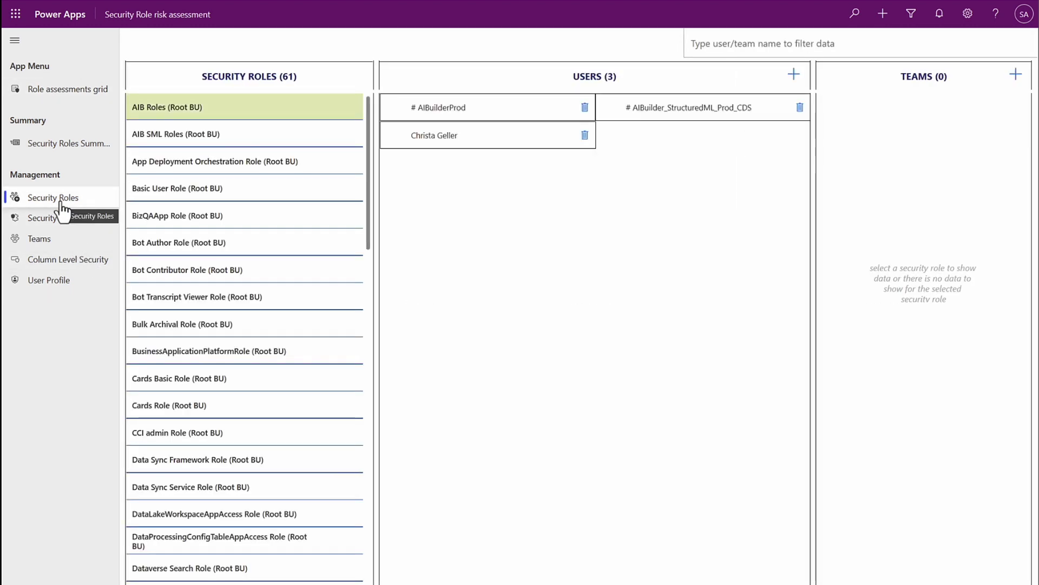
pyautogui.click(170, 189)
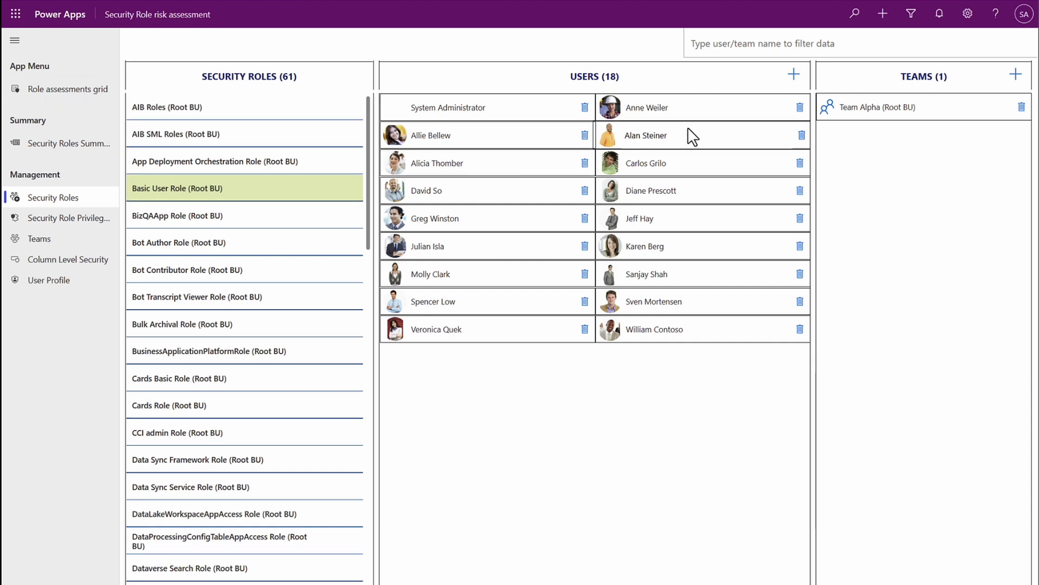
pyautogui.click(795, 79)
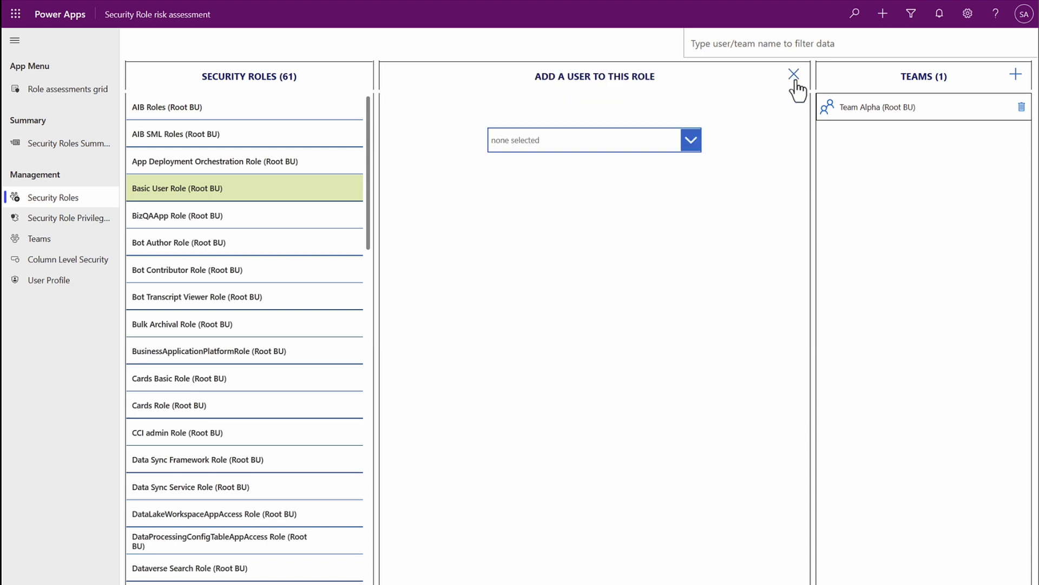
pyautogui.click(795, 75)
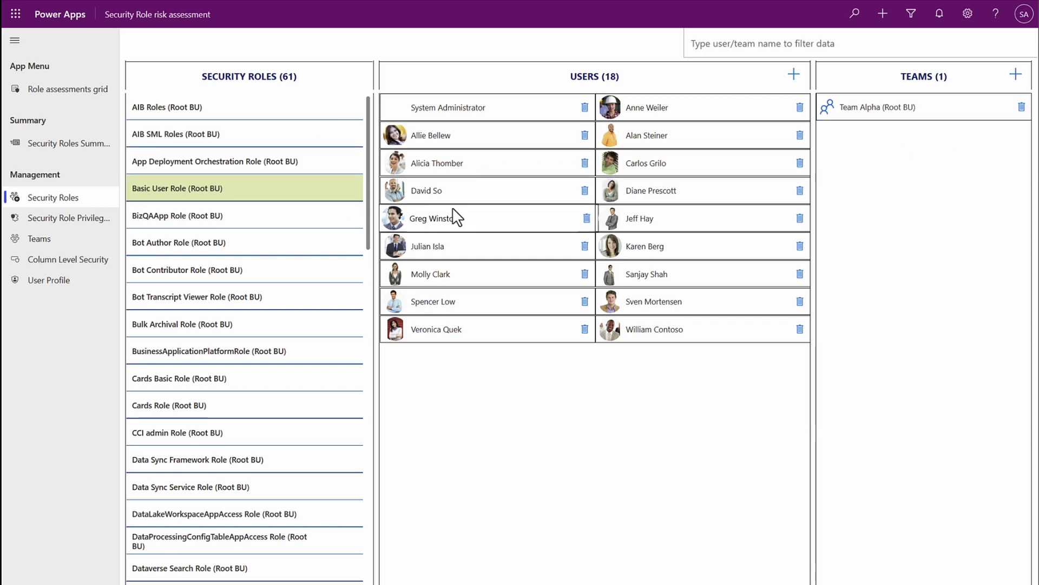
# Open the profile of a user holding the Basic User Role, and view the Teams and Column Level Security pages.
pyautogui.click(643, 138)
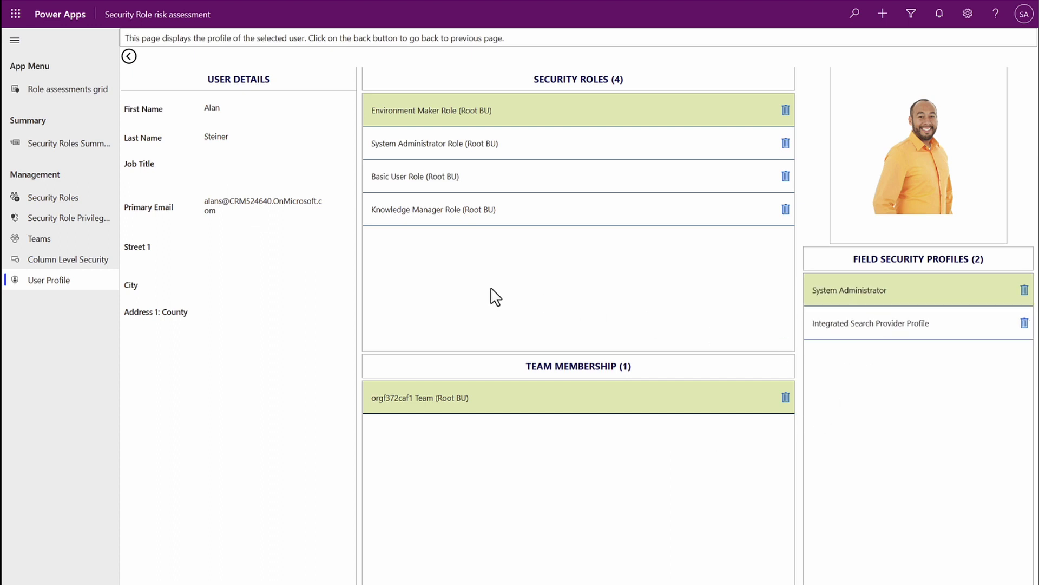
pyautogui.click(66, 248)
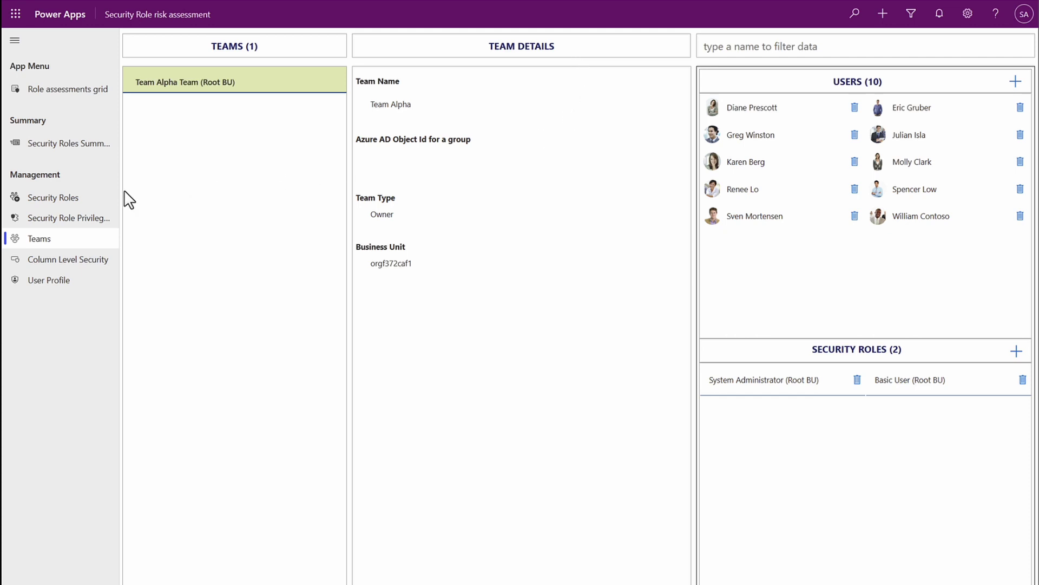
pyautogui.click(71, 264)
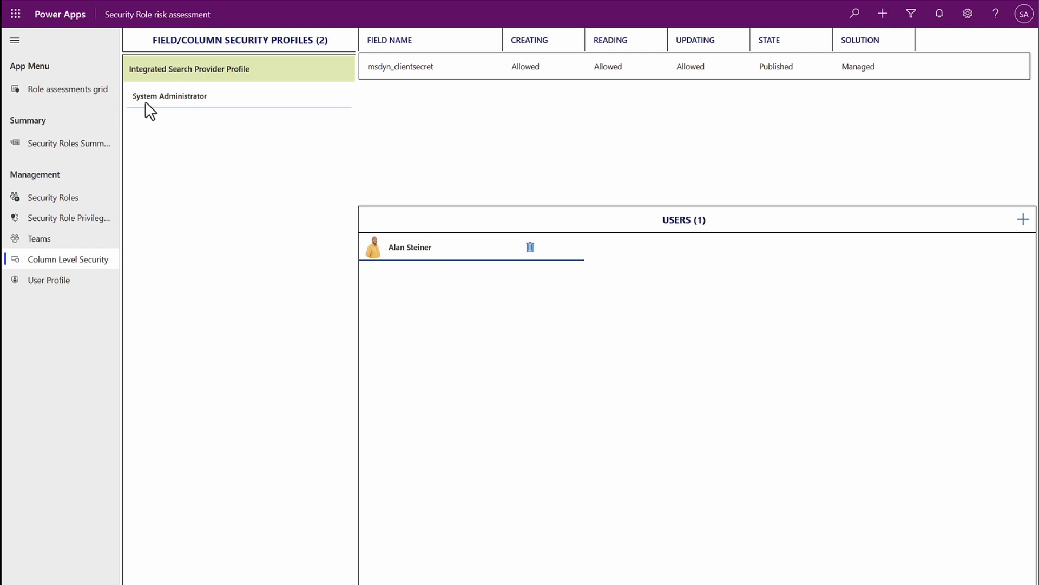
# Review the report and log of assessment SRA-001011 from the role assessments grid, and return to the security roles summary cards.
pyautogui.click(72, 91)
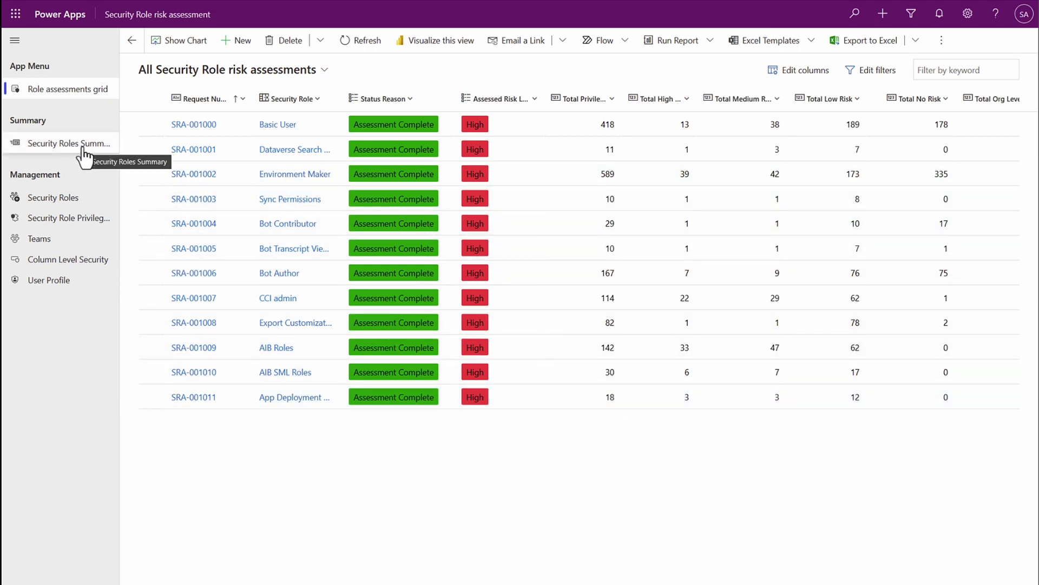
pyautogui.click(195, 397)
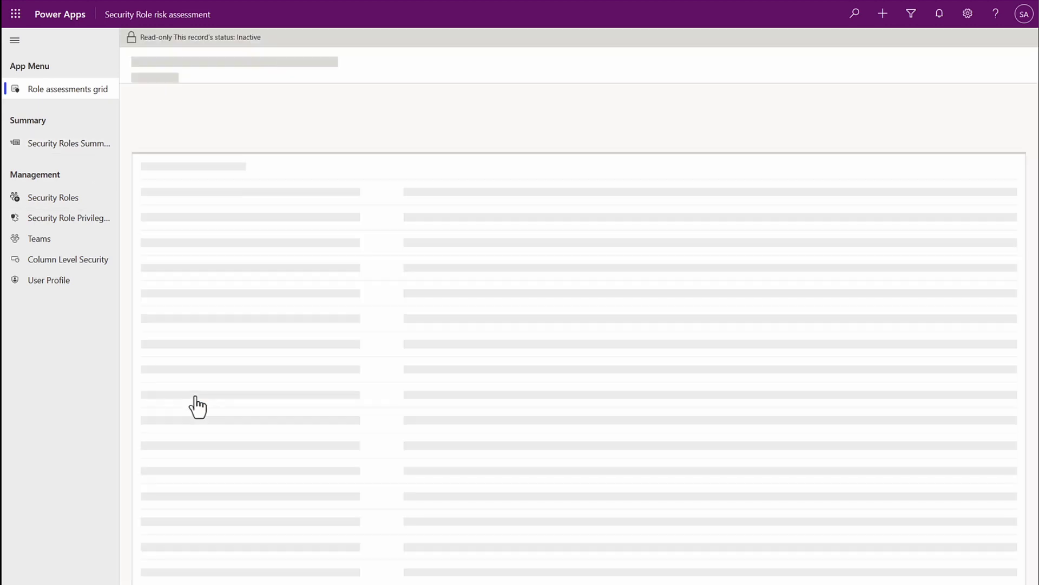
pyautogui.scroll(-2, 353, 420)
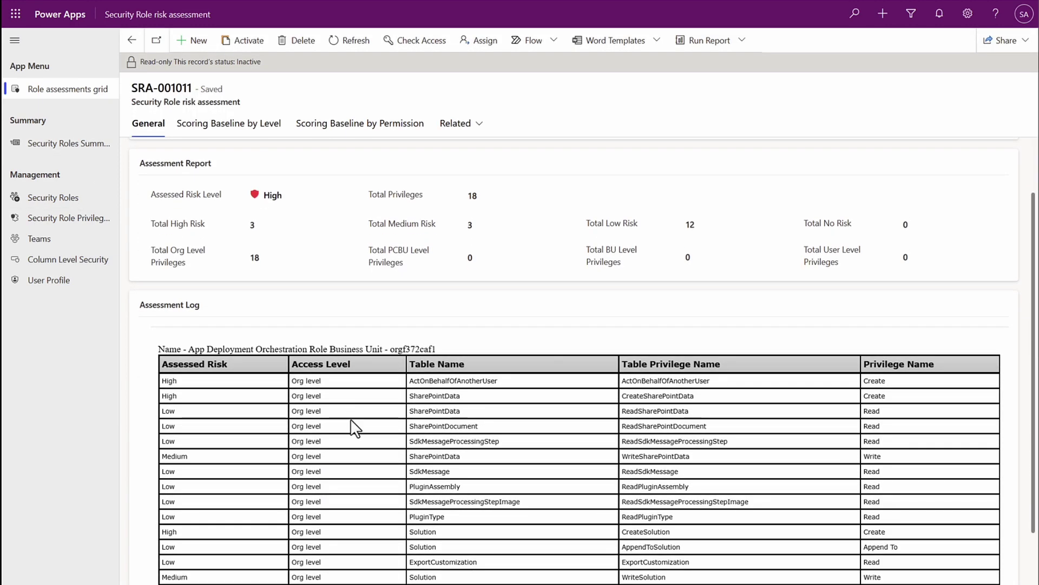
pyautogui.scroll(-1, 353, 428)
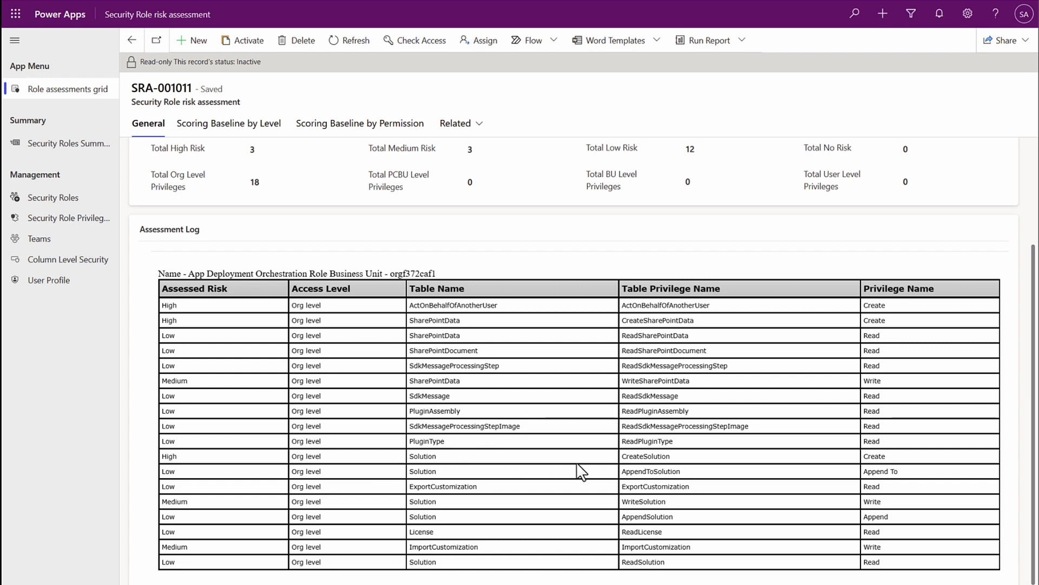
pyautogui.scroll(1, 585, 471)
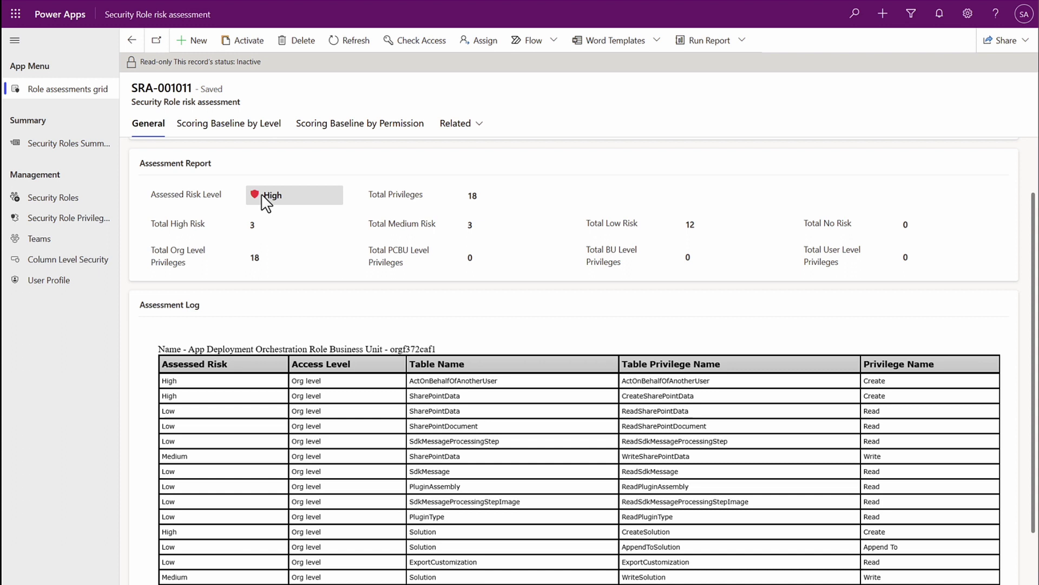
pyautogui.click(68, 145)
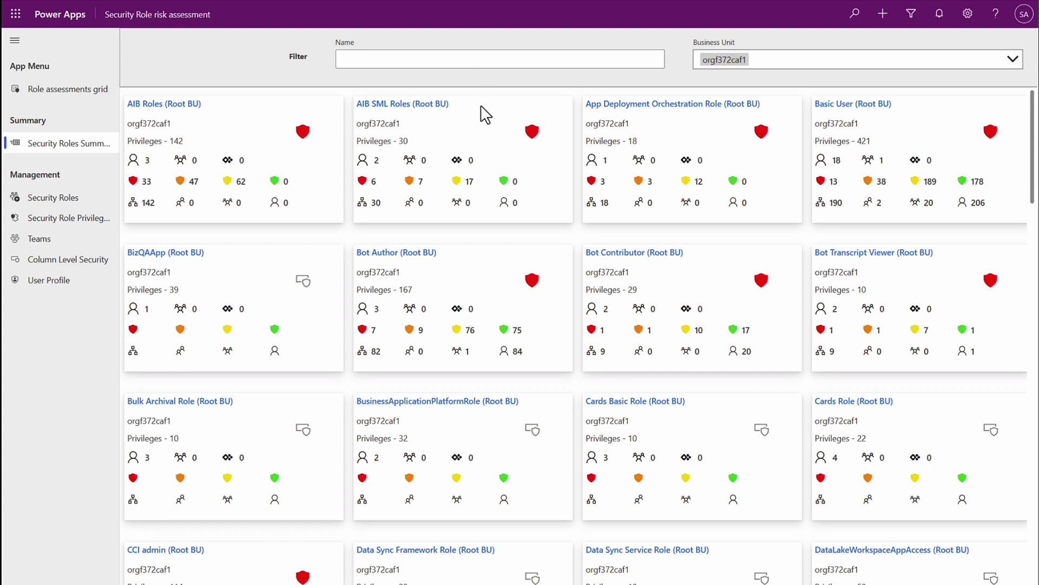
# Show the security role privileges of Basic User Role and browse its tables and independent privileges.
pyautogui.click(68, 227)
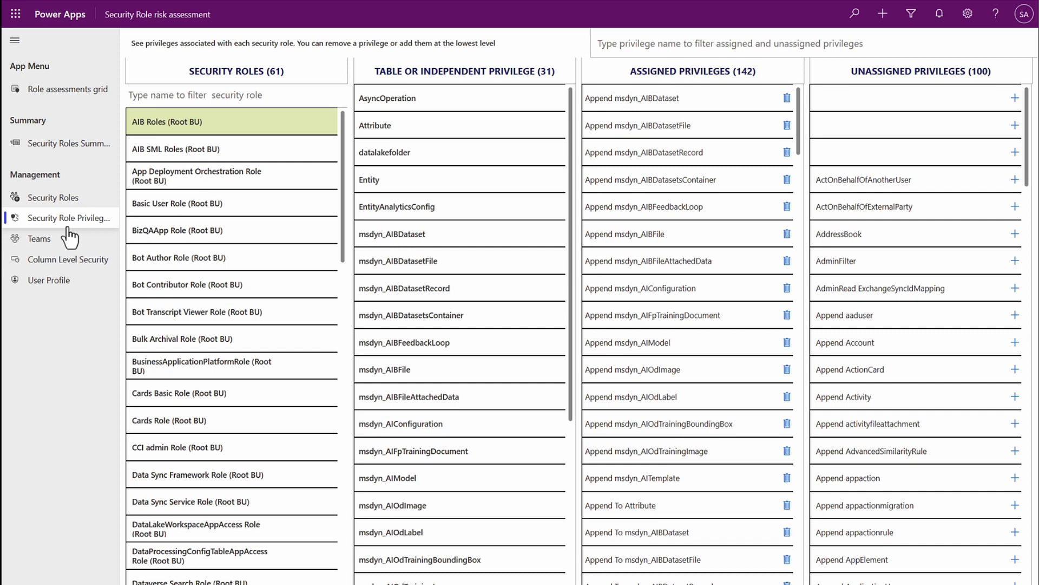
pyautogui.click(205, 208)
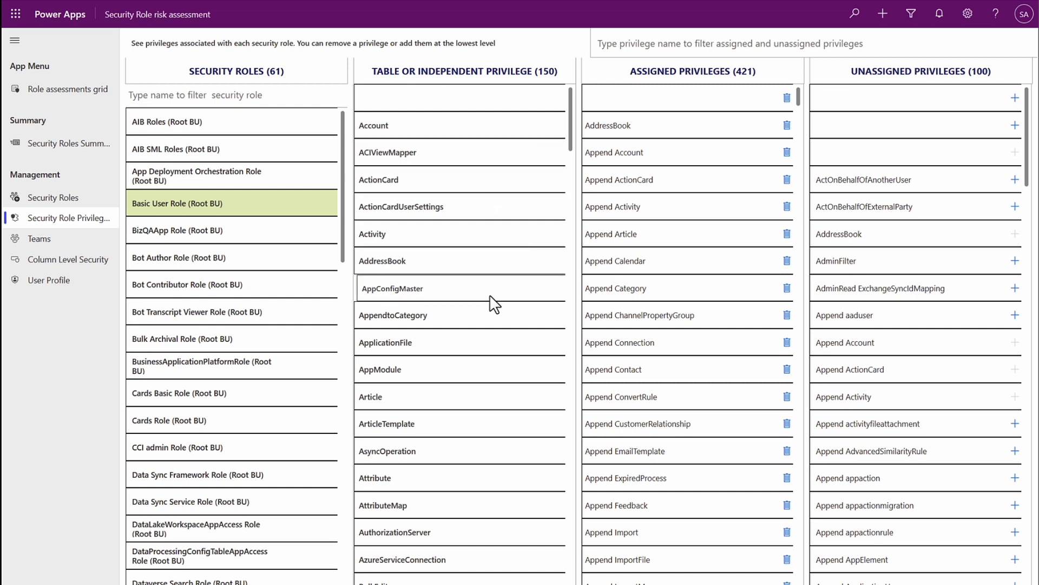
pyautogui.scroll(-3, 494, 303)
pyautogui.scroll(-1, 493, 301)
pyautogui.scroll(4, 493, 302)
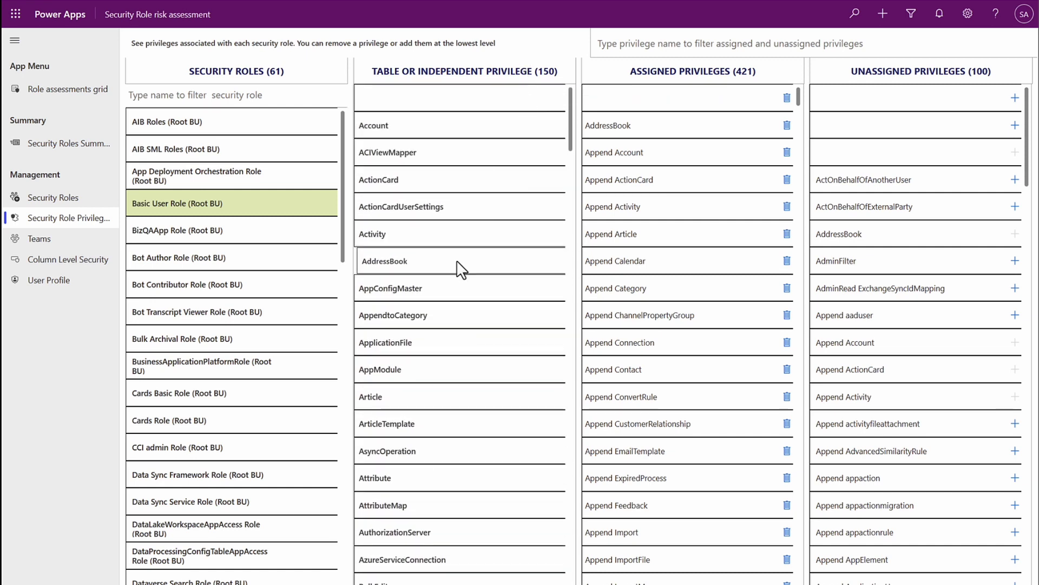
# Filter Basic User Role's assigned and unassigned privileges by the Account table, and switch the filter to the Activity table.
pyautogui.click(377, 129)
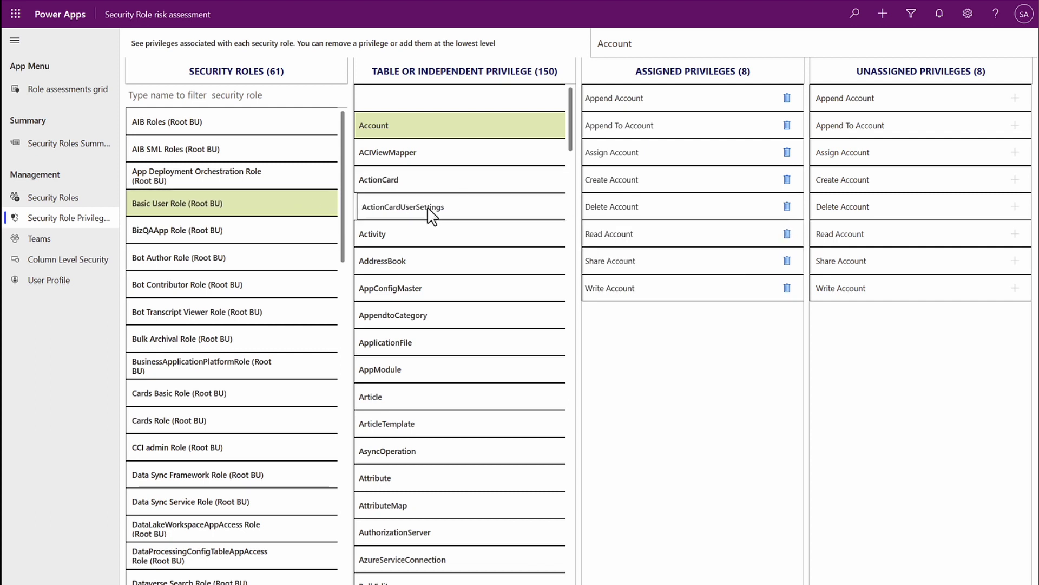
pyautogui.click(382, 235)
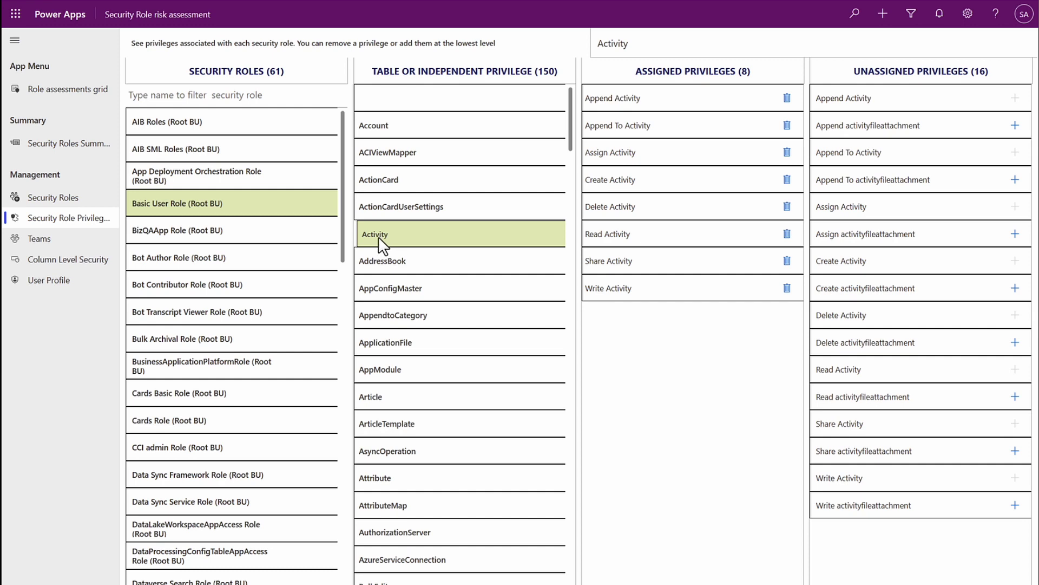
pyautogui.click(619, 46)
pyautogui.doubleClick(618, 45)
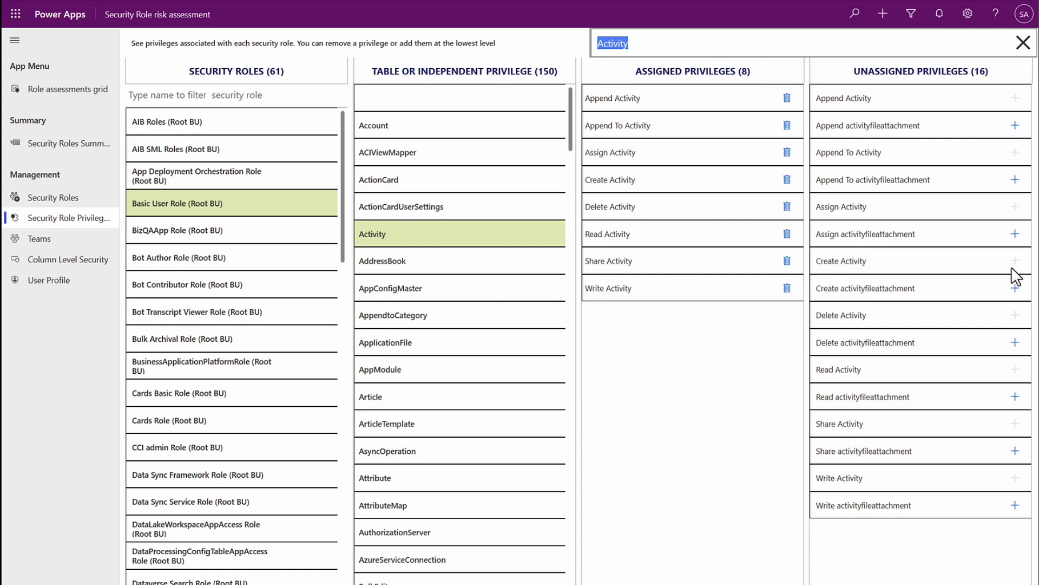
# Add the Read activityfileattachment privilege to Basic User Role and check the assigned privileges filtered by Activity.
pyautogui.click(1016, 399)
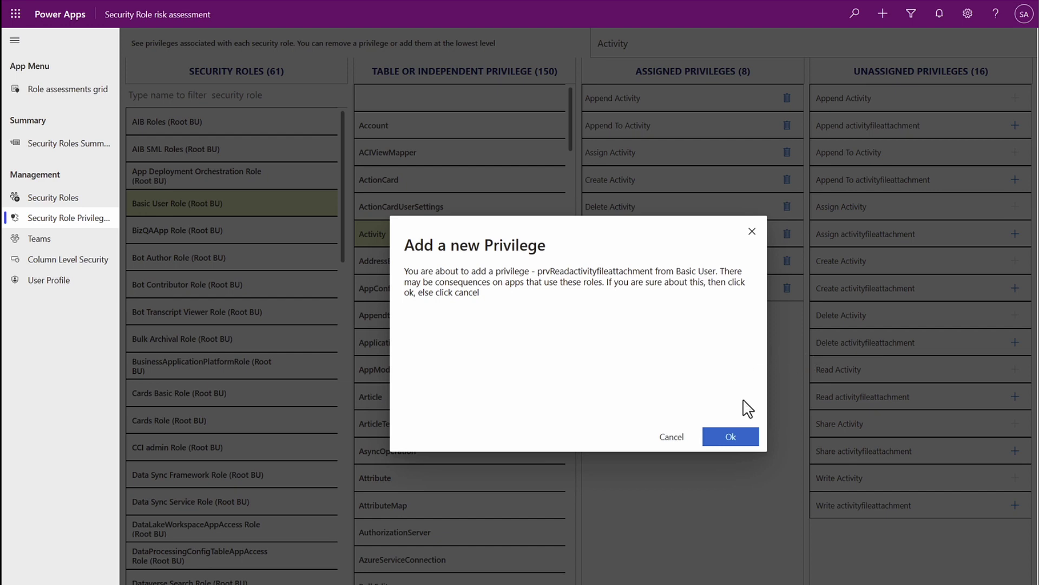
pyautogui.click(740, 444)
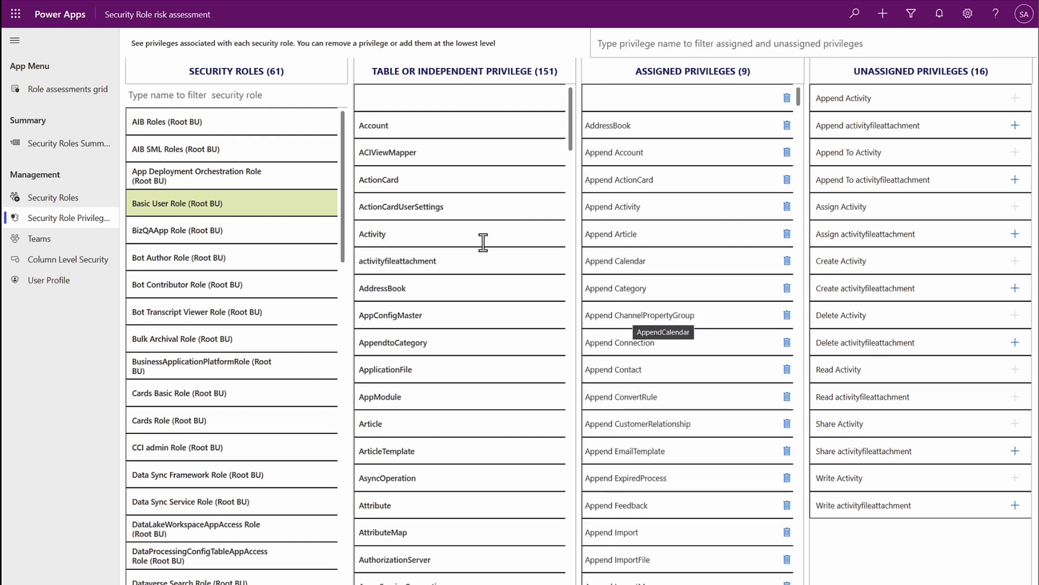
pyautogui.click(388, 237)
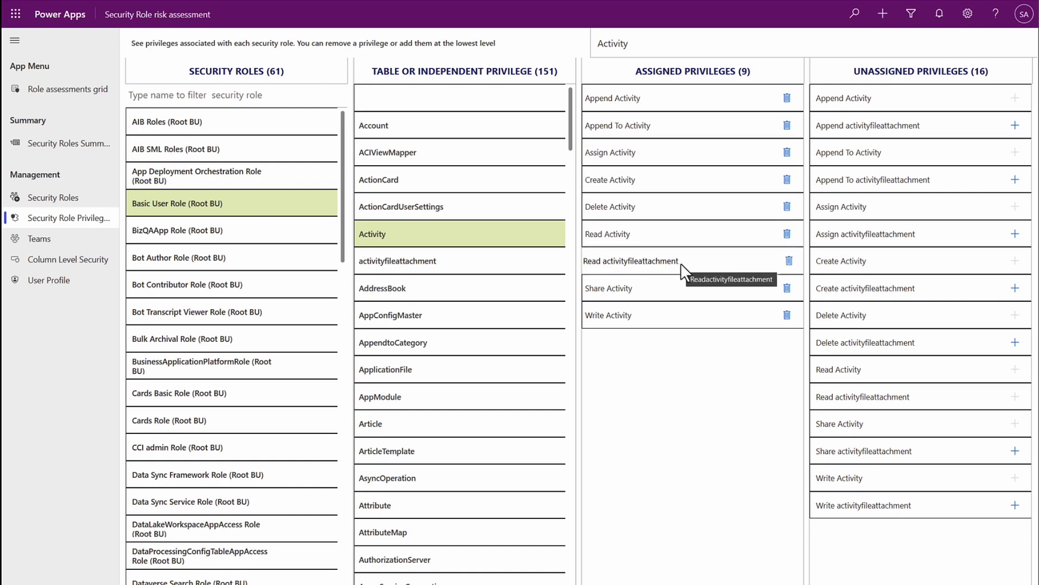
# Remove the Read activityfileattachment privilege from Basic User Role and filter the privileges by Activity again to check.
pyautogui.click(789, 262)
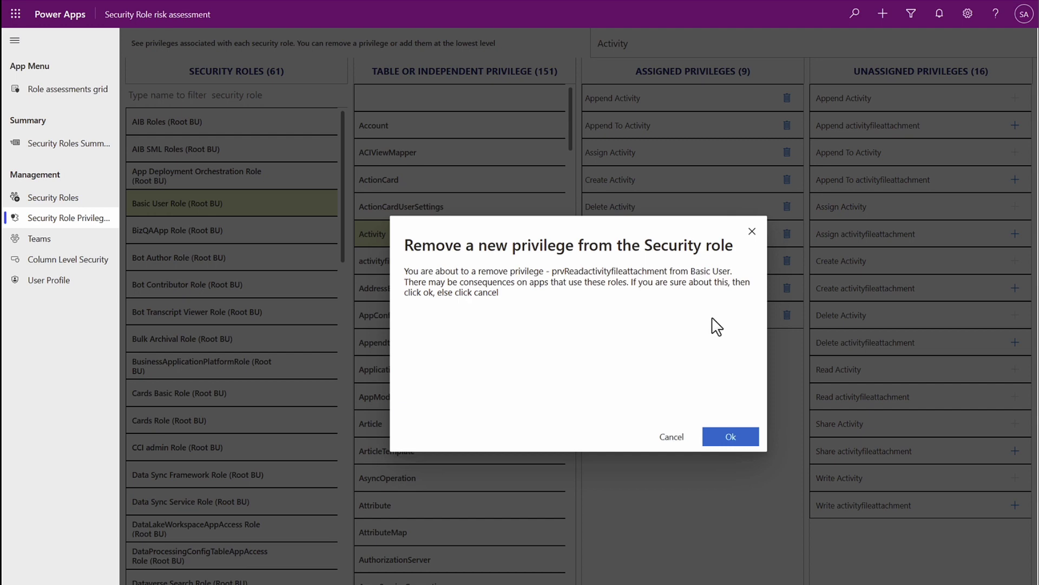
pyautogui.click(726, 439)
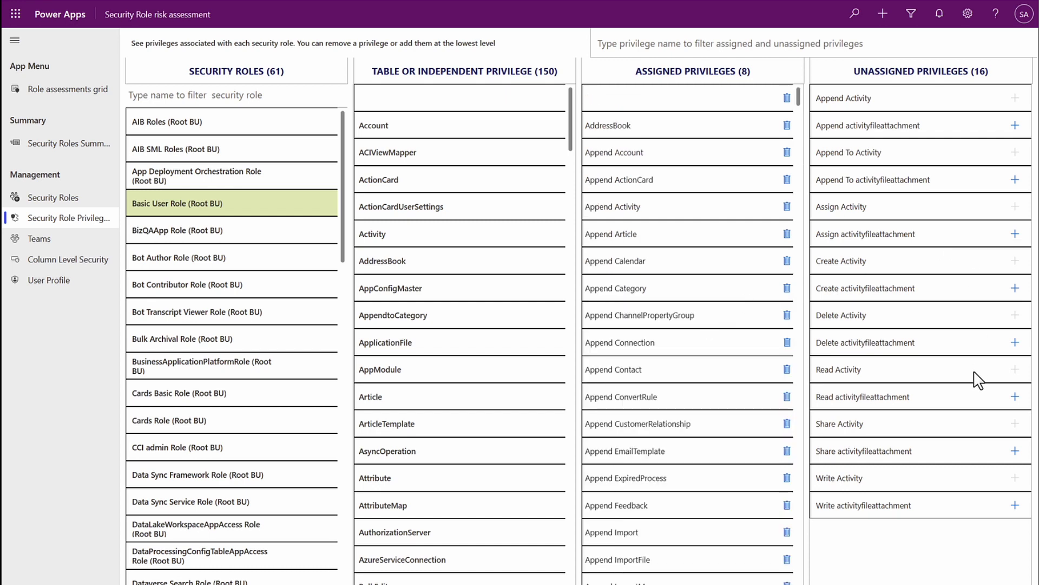
pyautogui.click(392, 235)
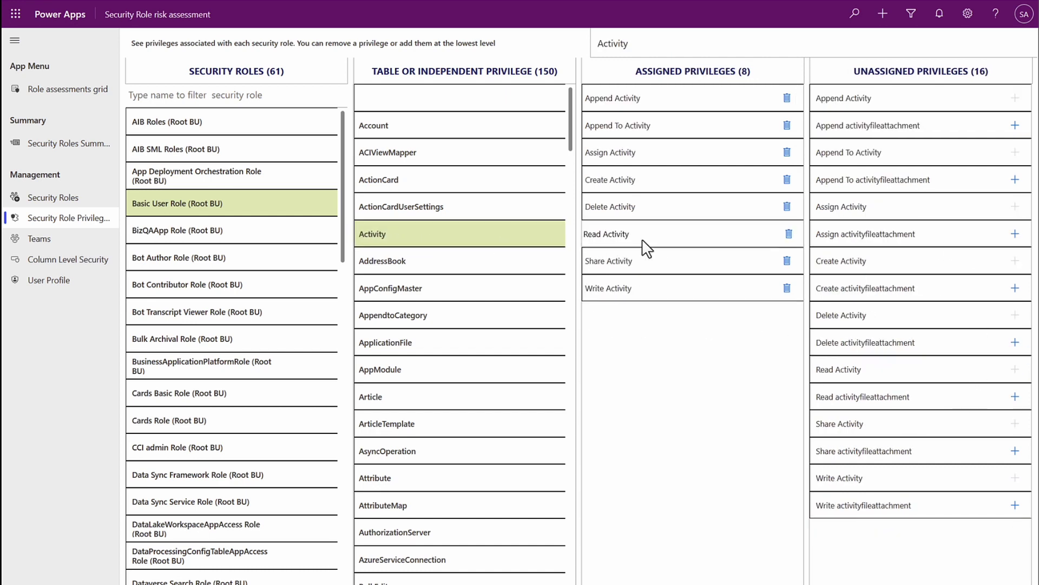